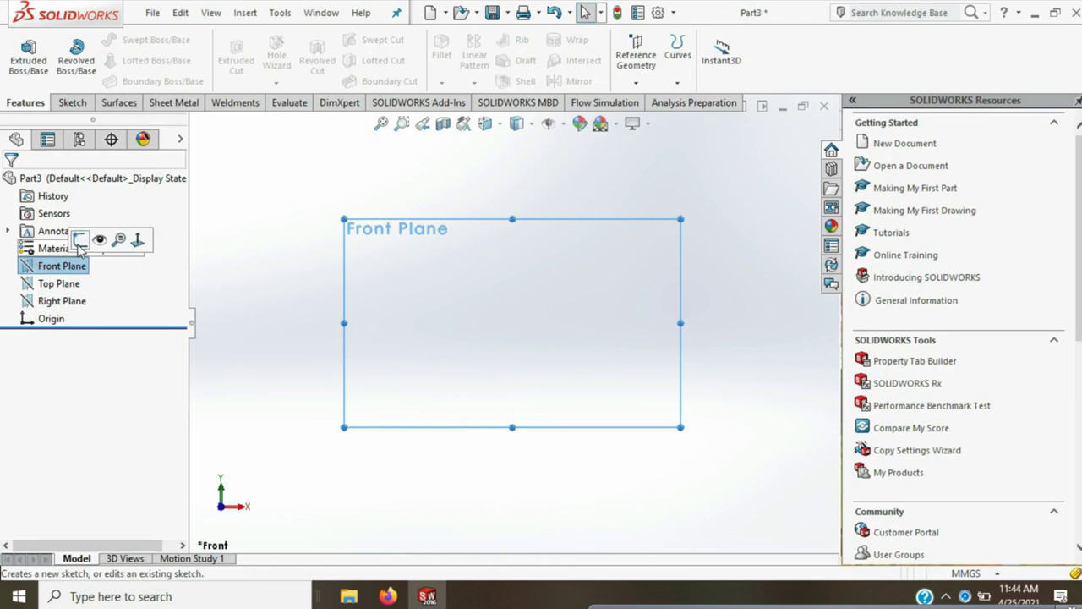
On the Front Plane, sketch a Ø30 circle centred at the origin
left_click(78, 243)
left_click(136, 40)
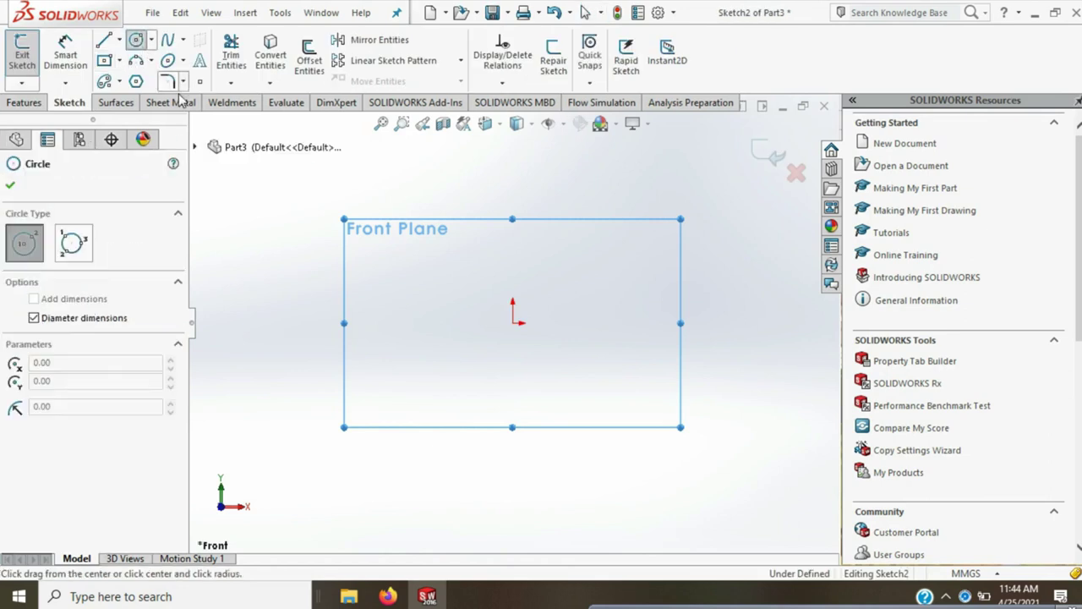
left_click(513, 322)
left_click(498, 268)
type("30")
key("Return")
key("Escape")
left_click_drag(525, 246, 448, 258)
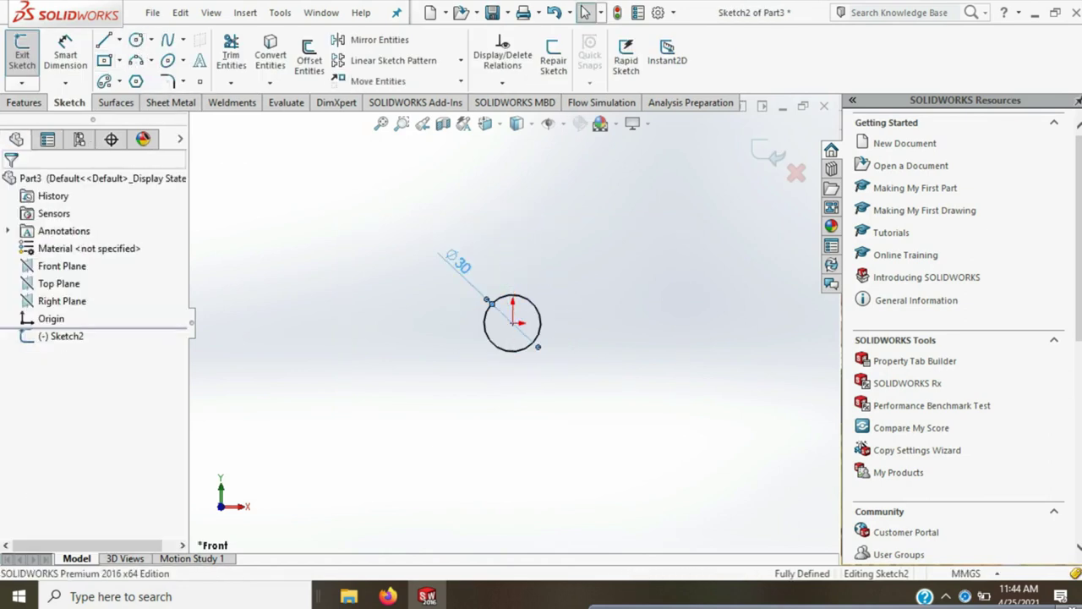
left_click(285, 201)
Add a vertical midpoint line through the centre and trim away the right half
left_click(119, 40)
left_click(144, 98)
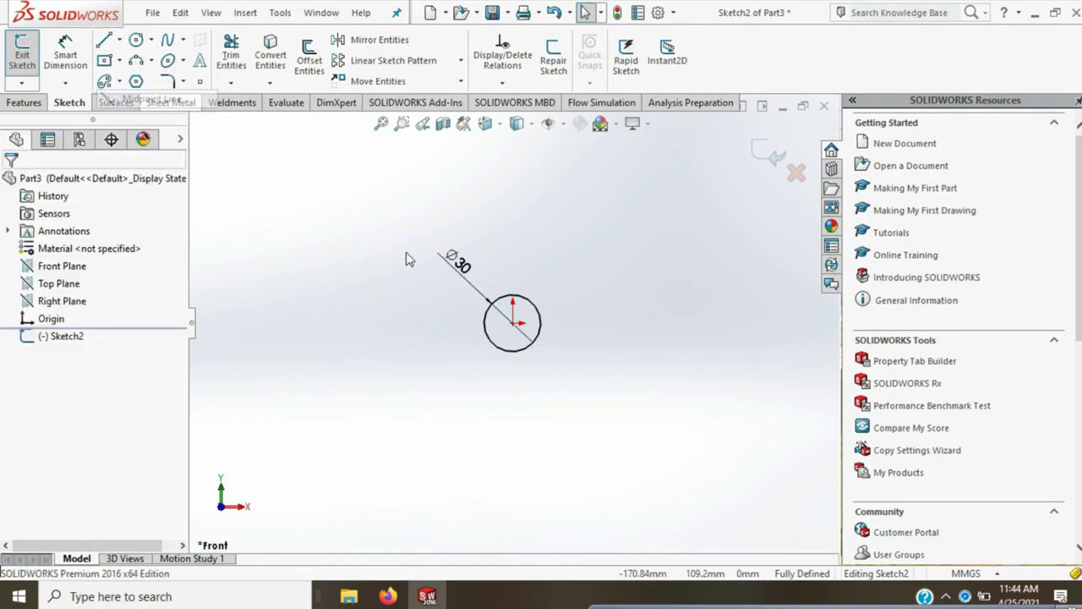
left_click(513, 322)
left_click(512, 397)
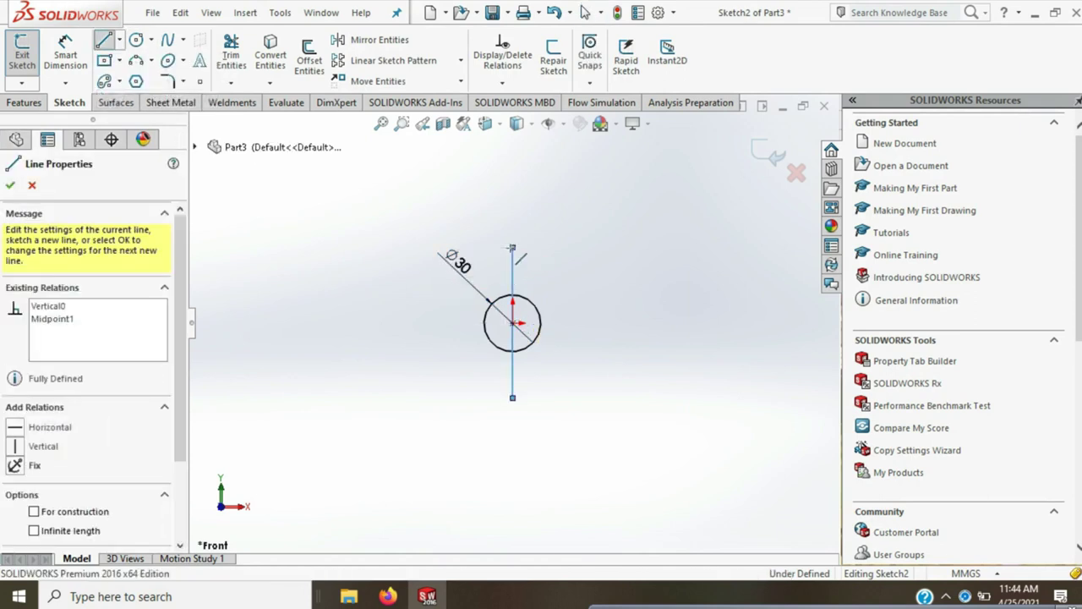
key("Escape")
left_click_drag(495, 264, 541, 287)
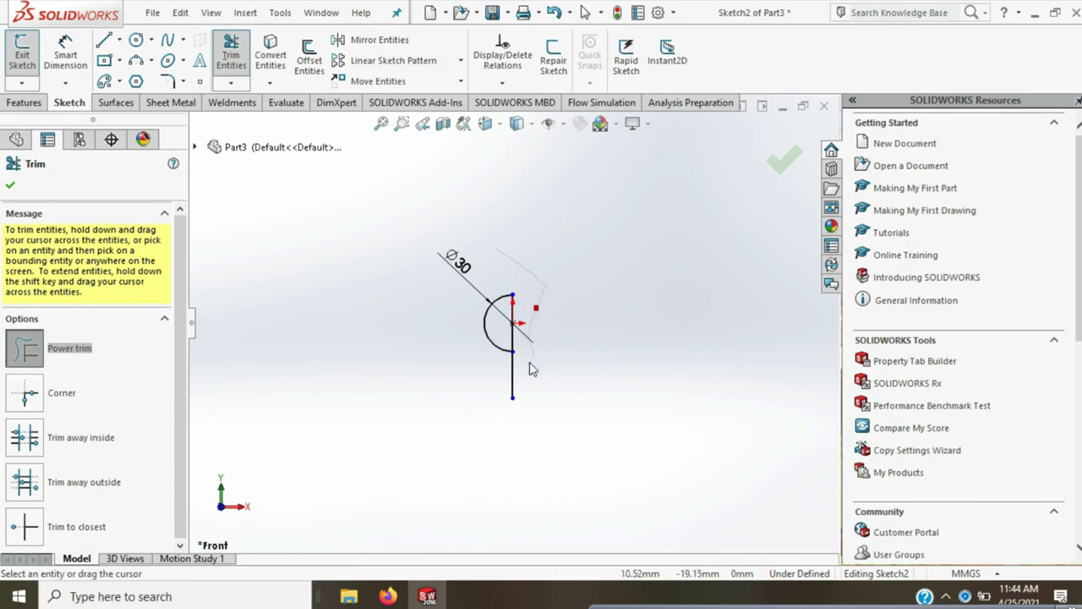
key("Escape")
Revolve the half-circle sketch 360° about the vertical line into a solid sphere
left_click(38, 105)
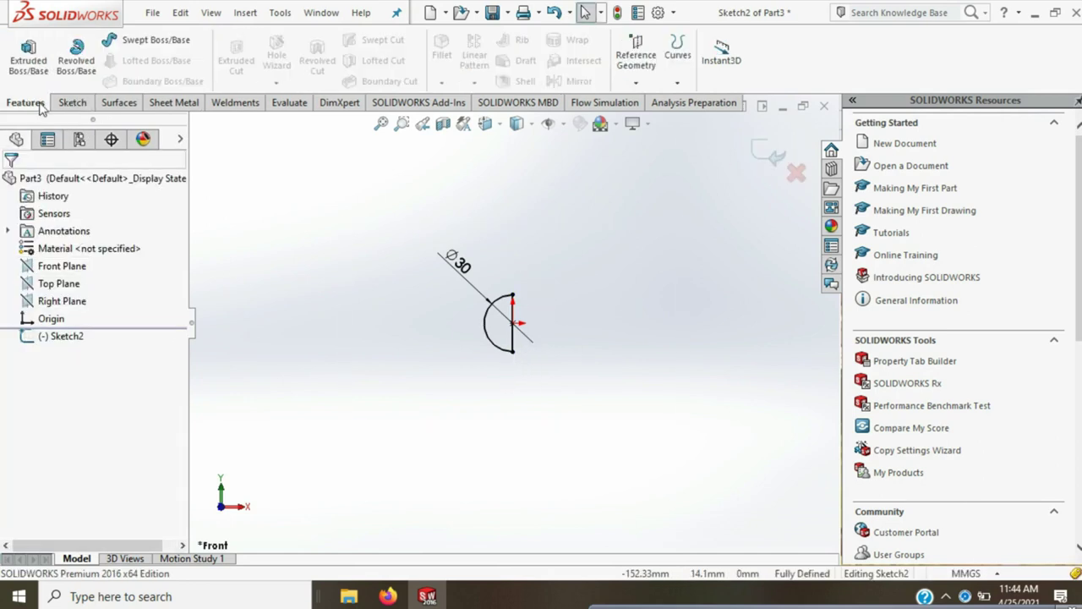
left_click(71, 102)
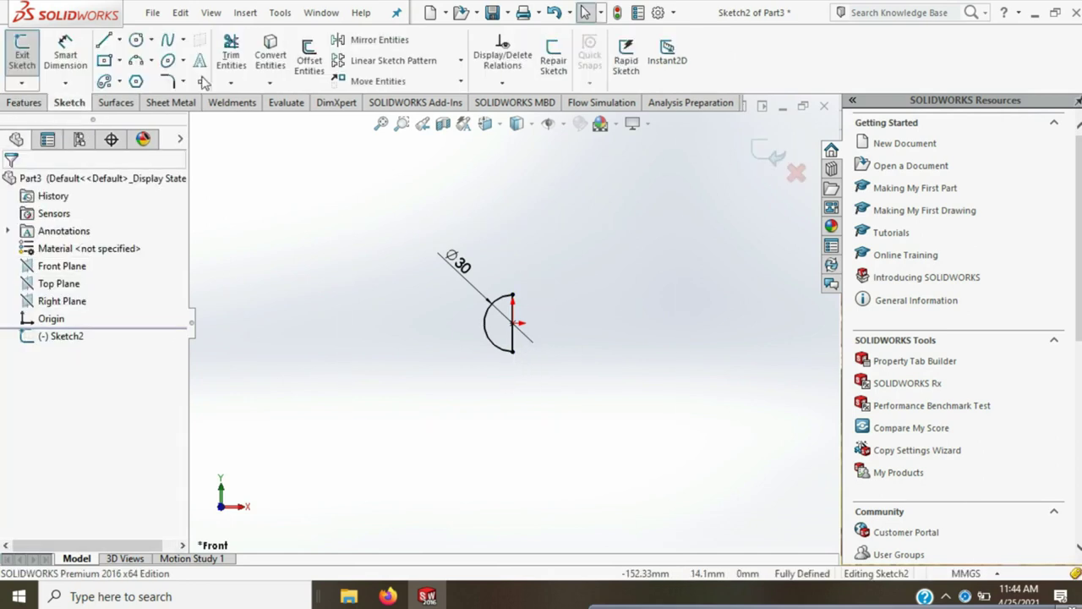
left_click(771, 154)
left_click(25, 102)
left_click(75, 57)
left_click(621, 404)
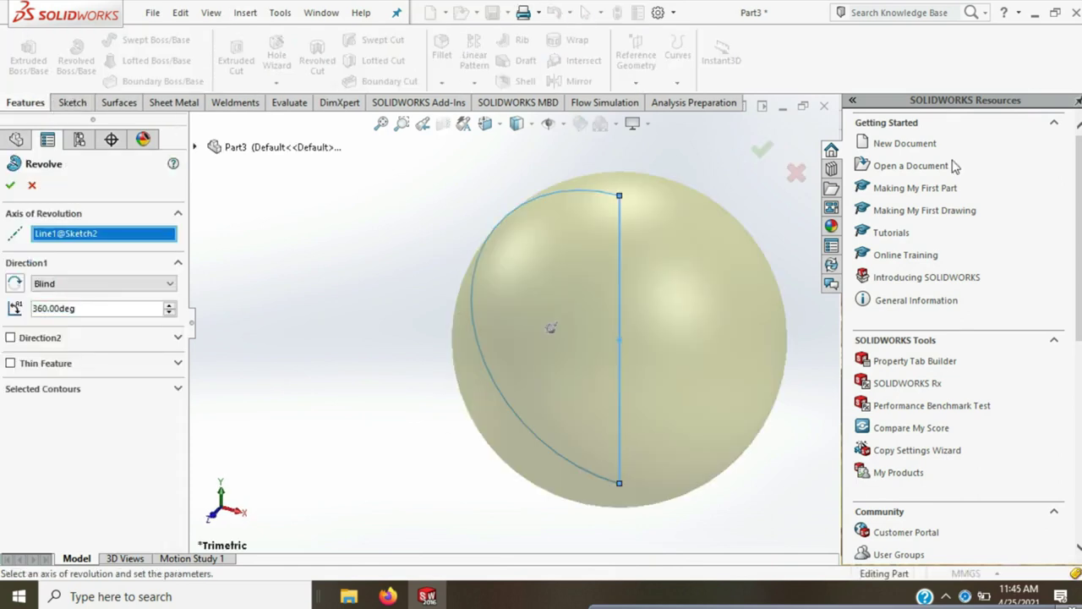
left_click(749, 151)
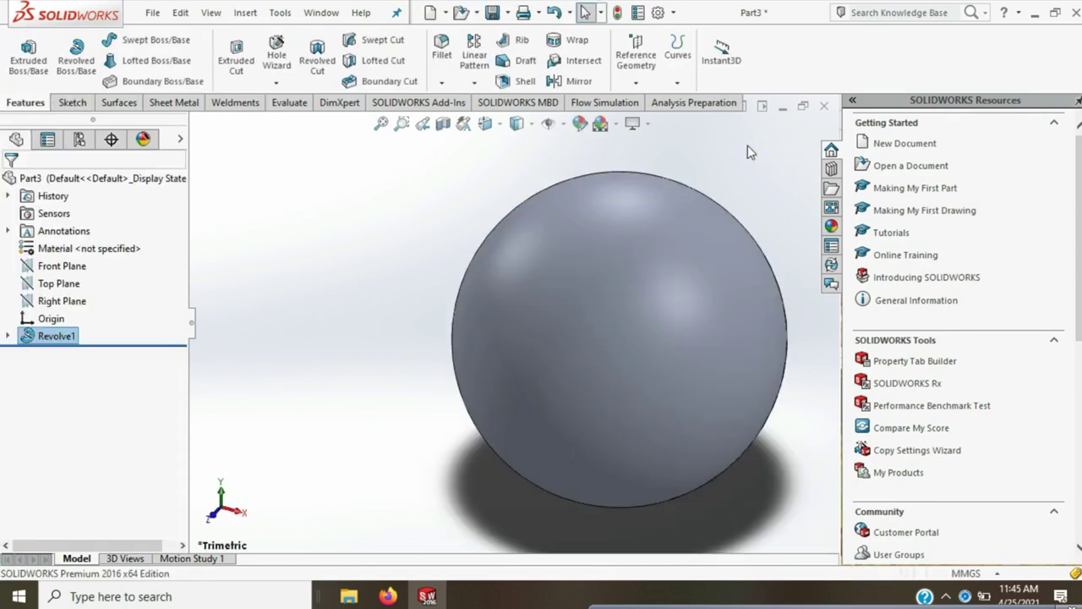
Create Plane1 offset 16 mm from the Front Plane
left_click(636, 54)
left_click(656, 102)
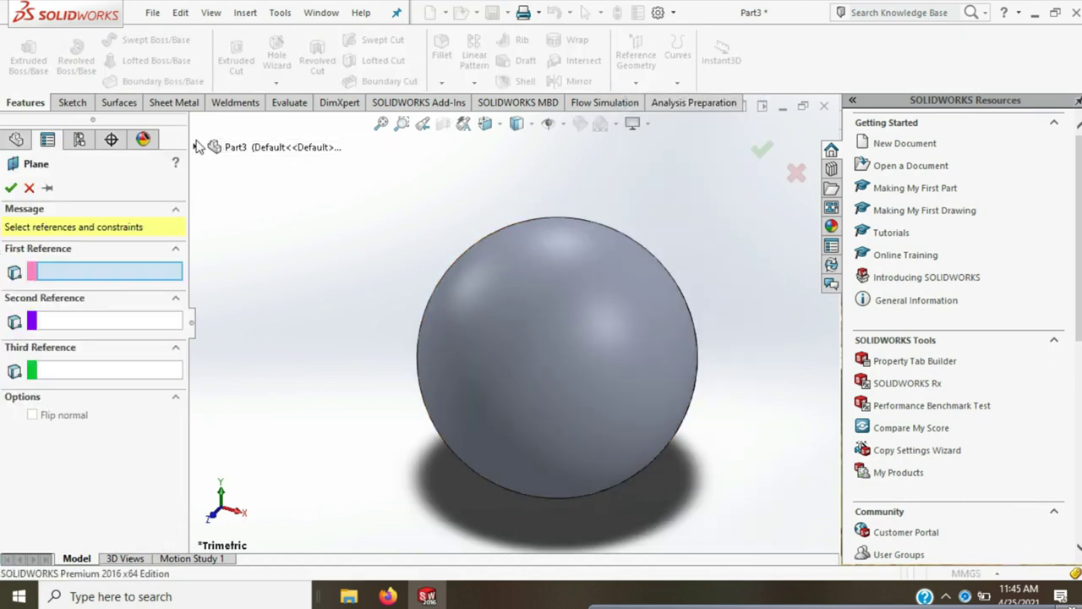
left_click(195, 147)
left_click(259, 237)
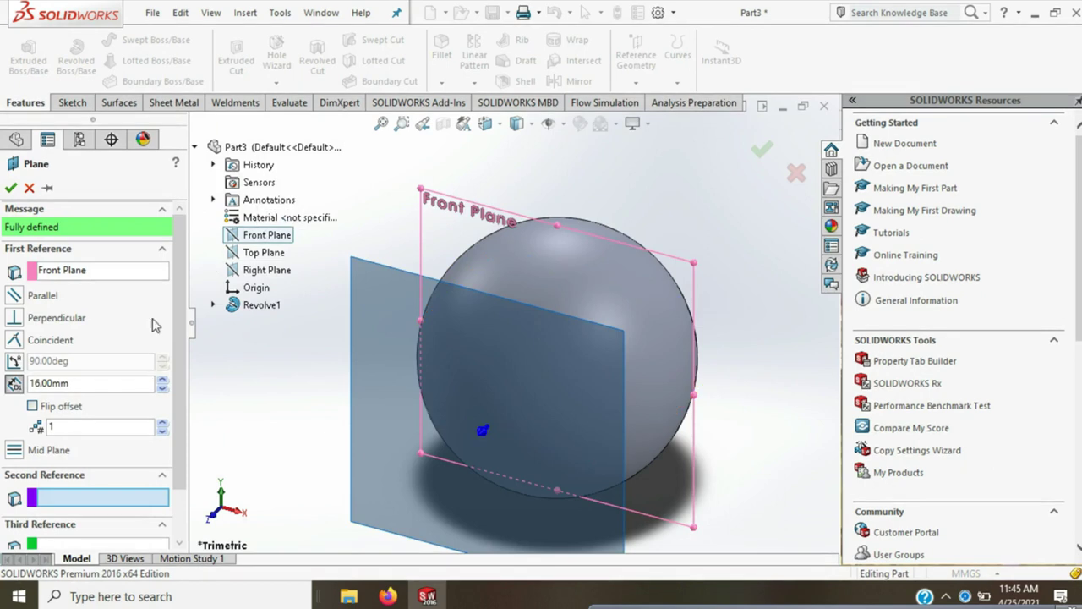
left_click(762, 150)
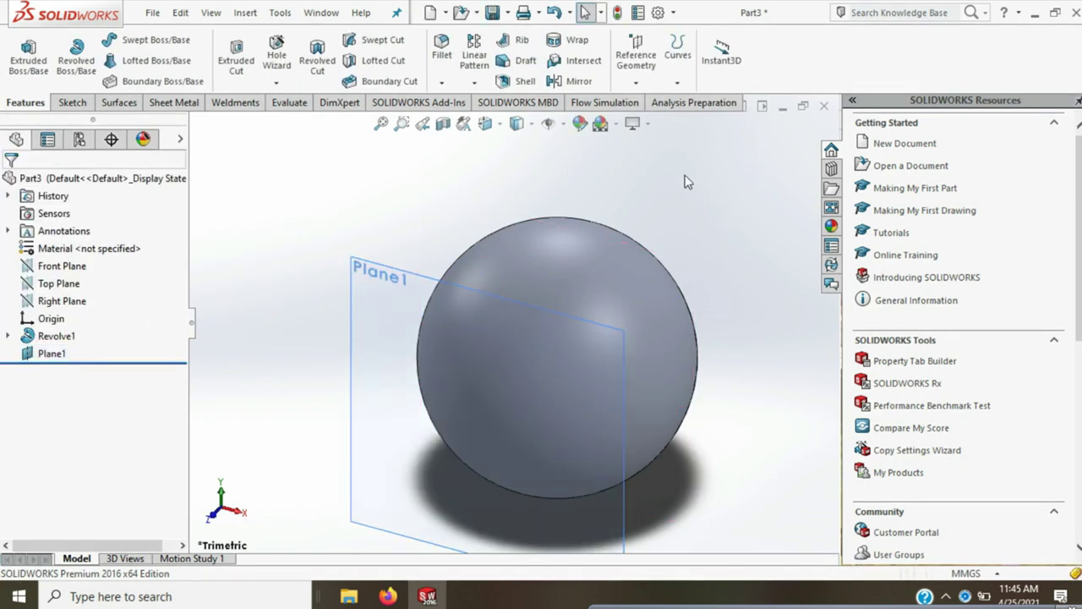
Create Plane2 offset 16 mm from the Top Plane
left_click(637, 82)
left_click(676, 110)
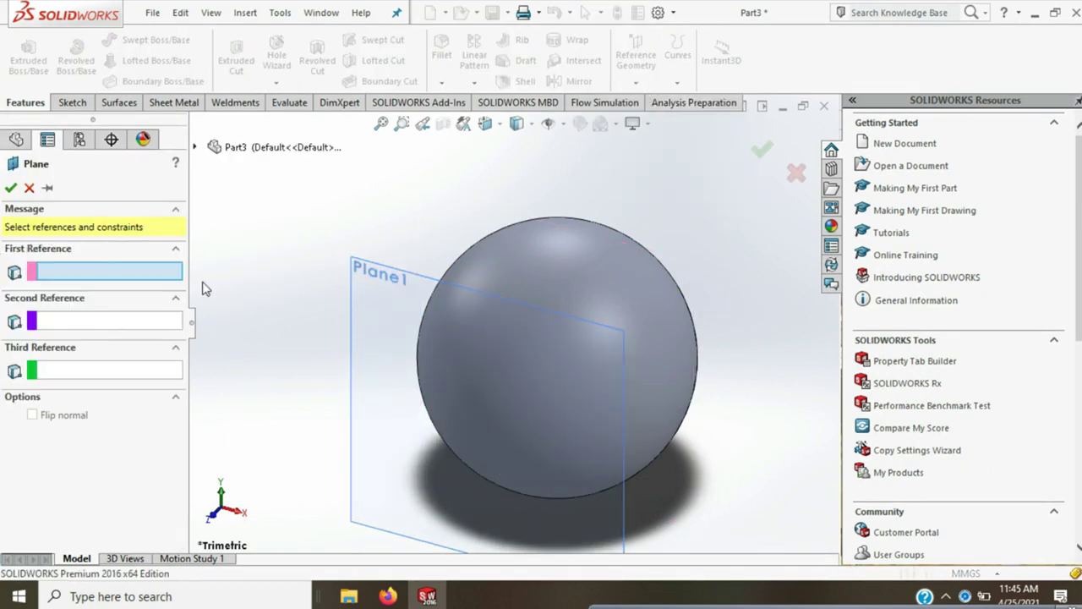
left_click(195, 147)
left_click(262, 252)
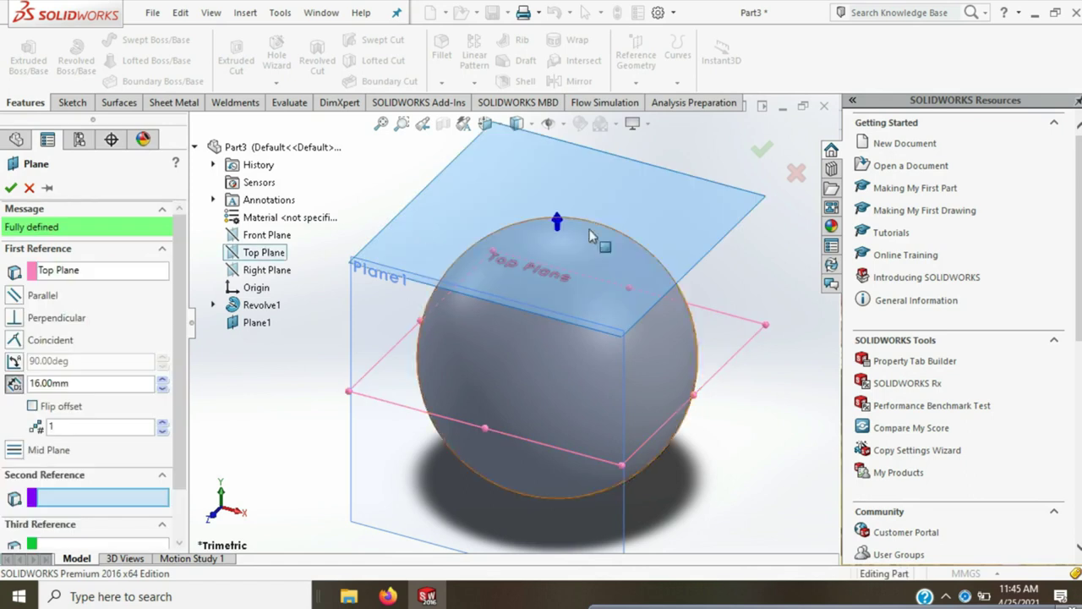
left_click(762, 152)
left_click(346, 181)
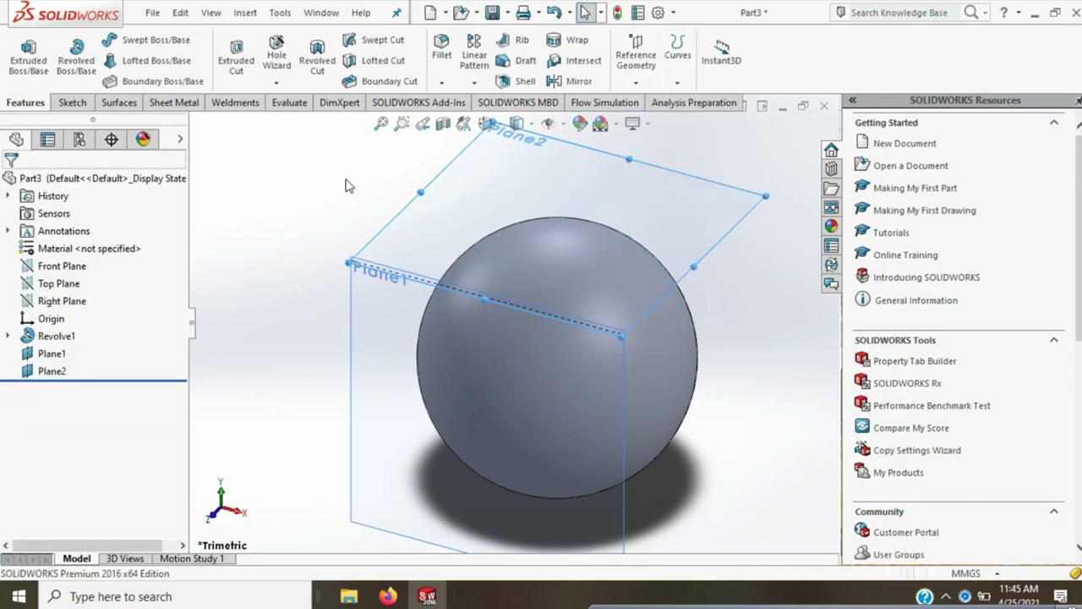
Create Plane3 offset 16 mm from the Right Plane, then start a sketch on Plane1
left_click(637, 82)
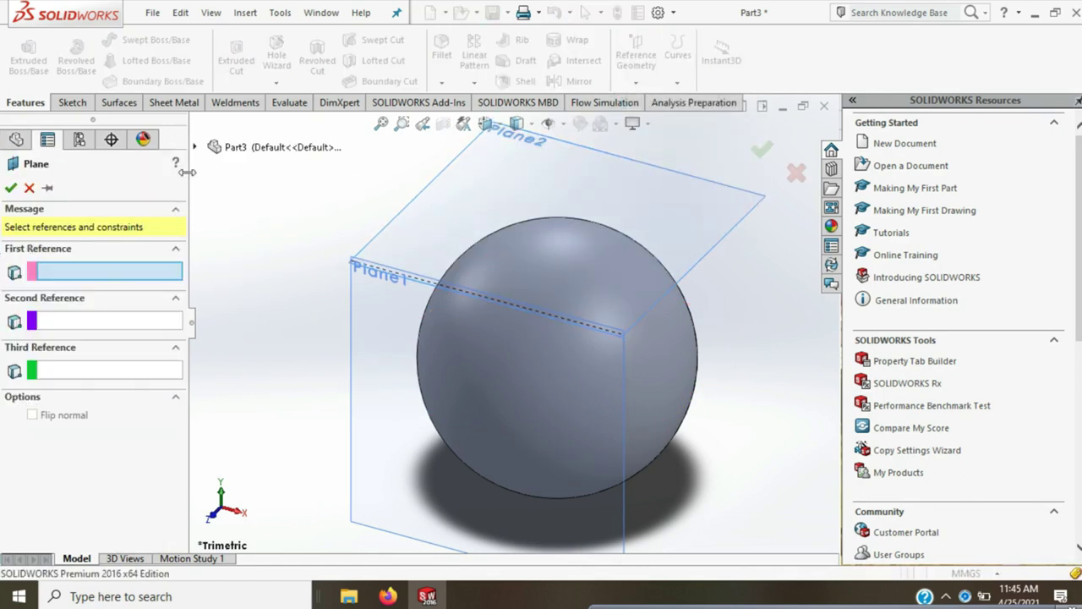
left_click(195, 147)
left_click(268, 269)
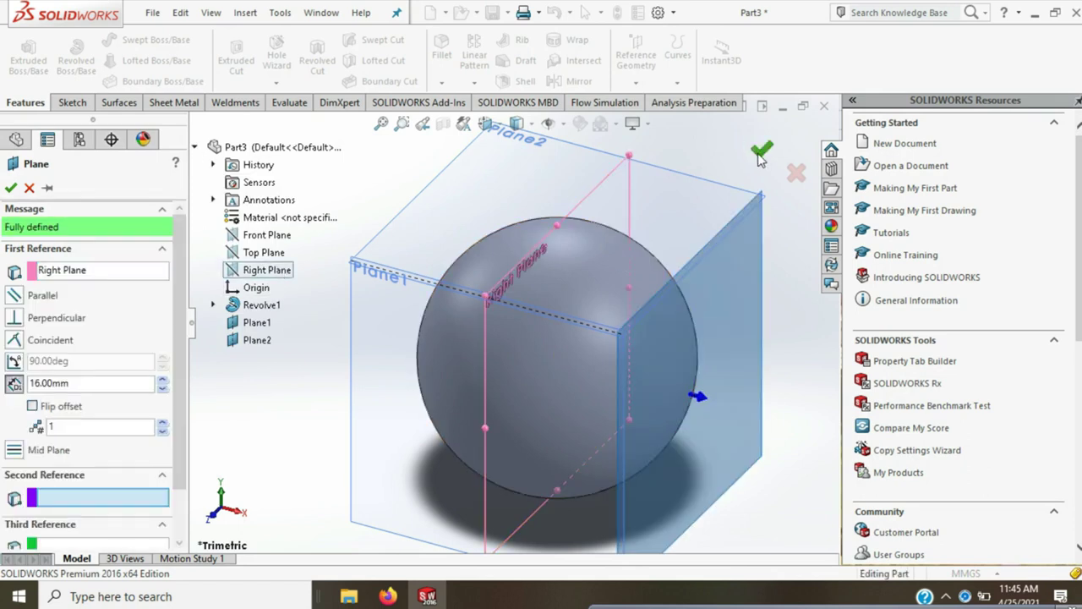
left_click(760, 153)
left_click(42, 358)
left_click(53, 309)
Sketch a Ø20 circle at the origin on Plane1
left_click(135, 40)
left_click(513, 322)
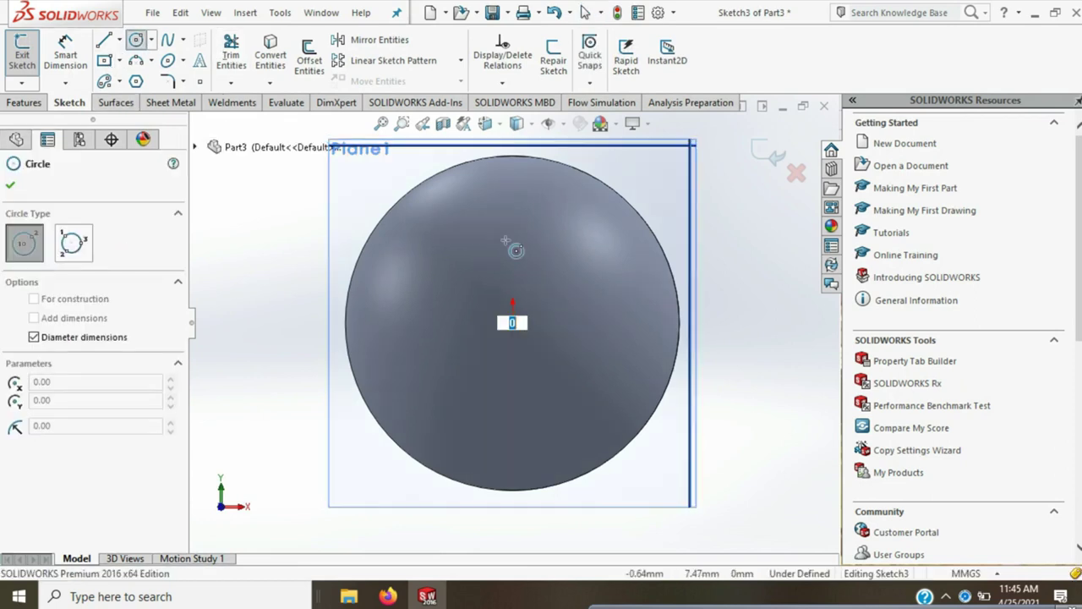
type("20")
key("Return")
key("Escape")
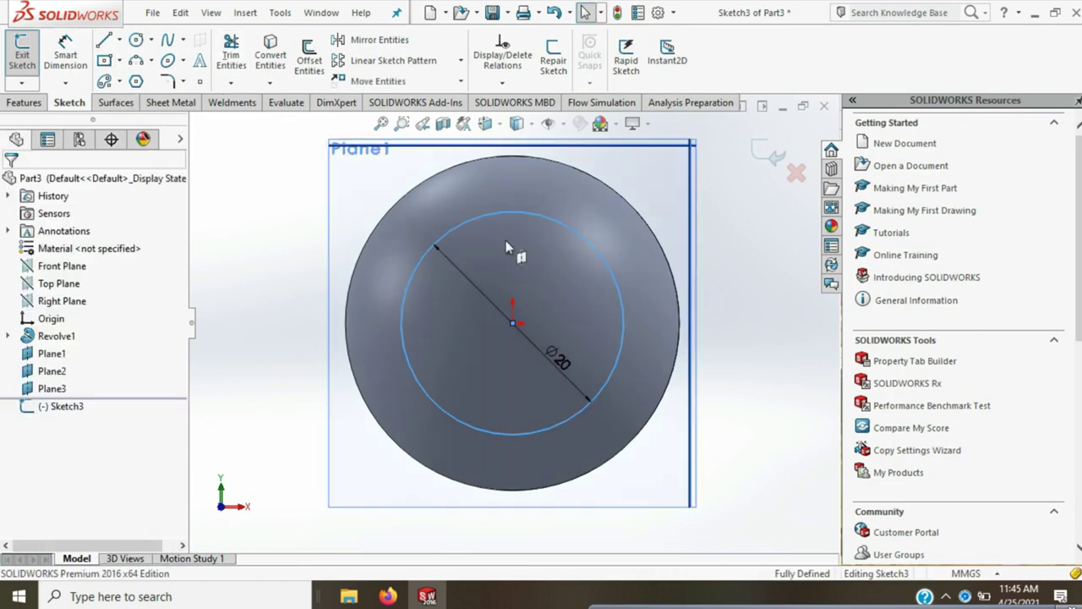
left_click(774, 152)
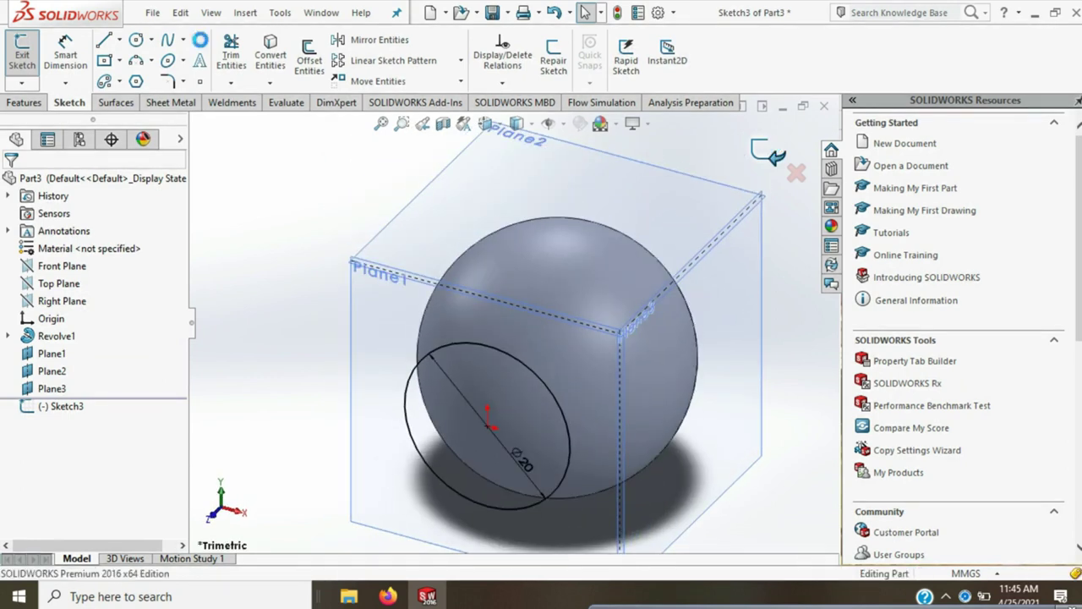
Extrude the Ø20 circle 32 mm, reversed back through the sphere
left_click(26, 78)
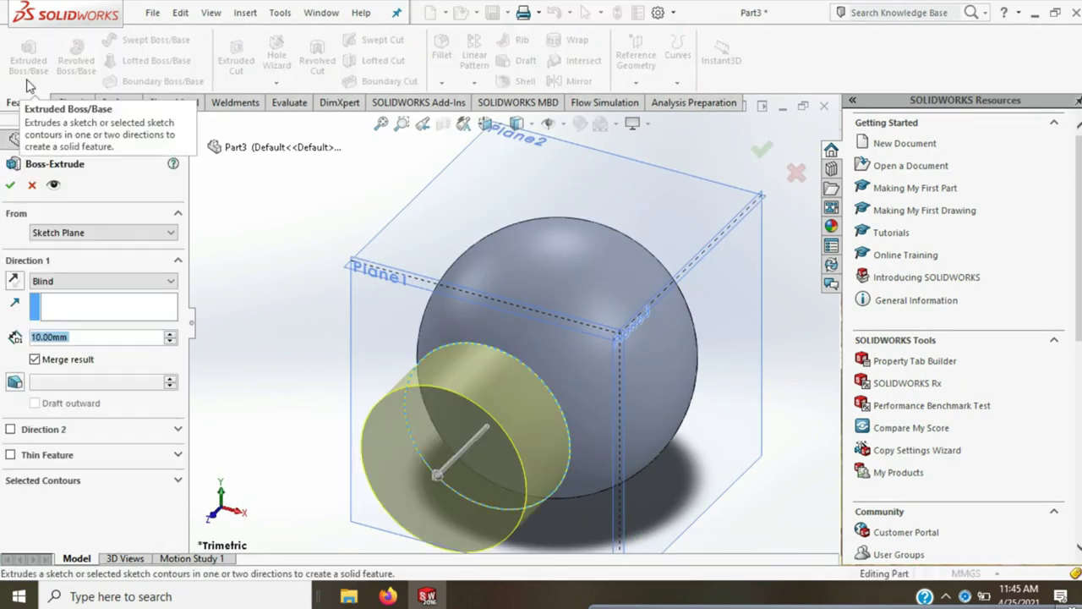
type("32")
key("Return")
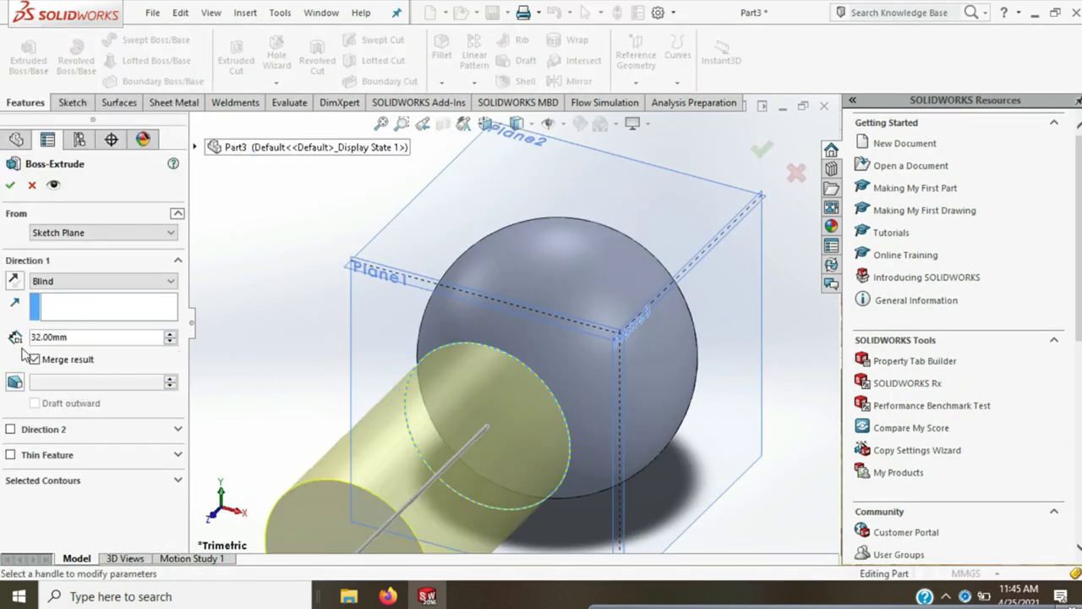
left_click(15, 280)
middle_click_drag(643, 354, 493, 456)
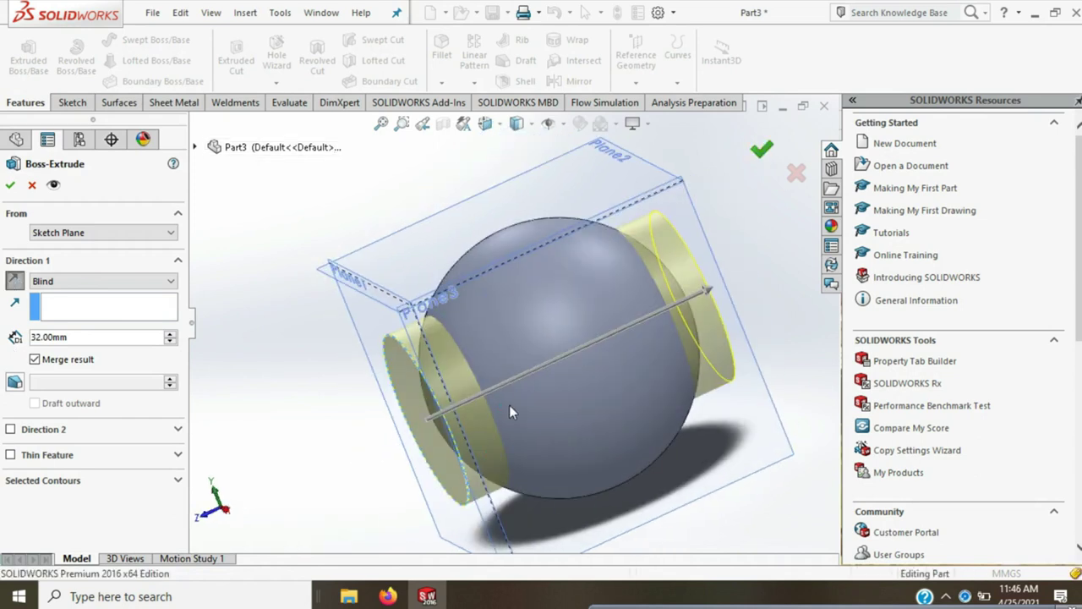
key("Return")
left_click(49, 371)
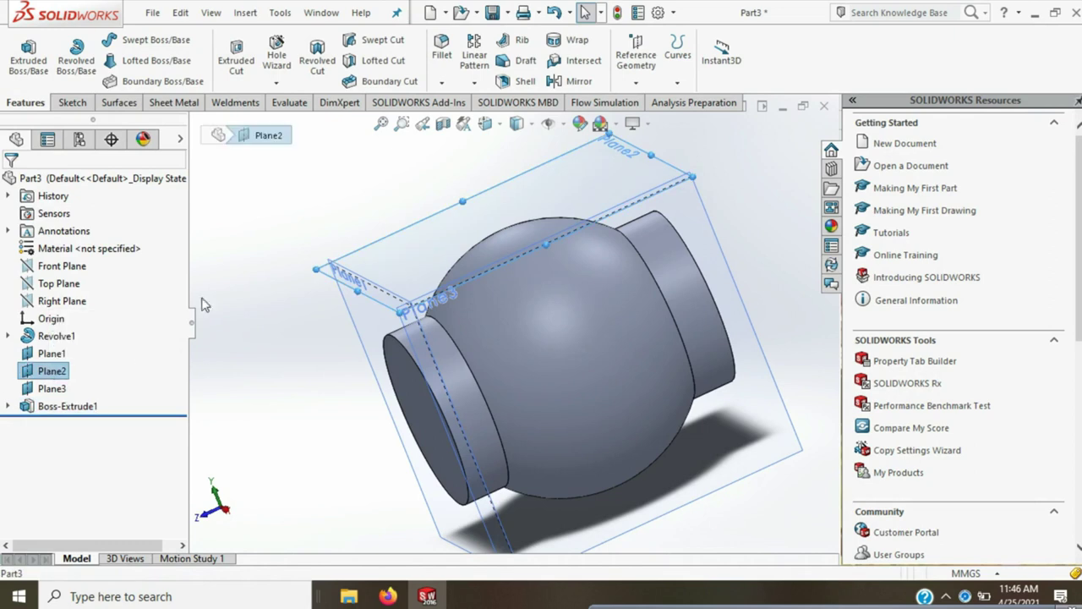
Sketch a Ø20 circle on Plane2 and extrude it reversed through the body
right_click(53, 370)
left_click(76, 230)
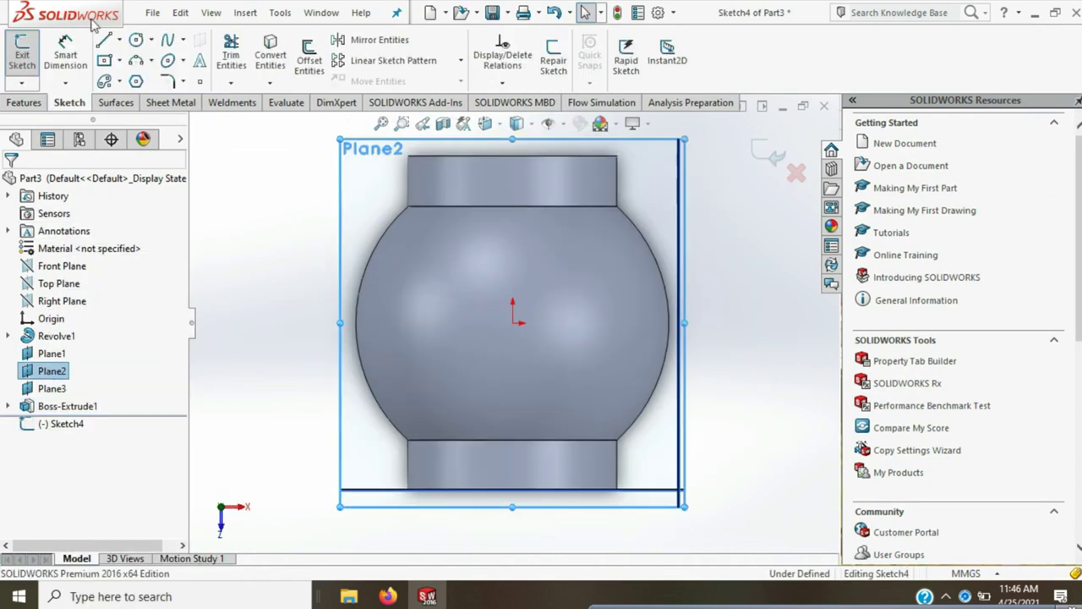
left_click_drag(513, 322, 519, 239)
type("20")
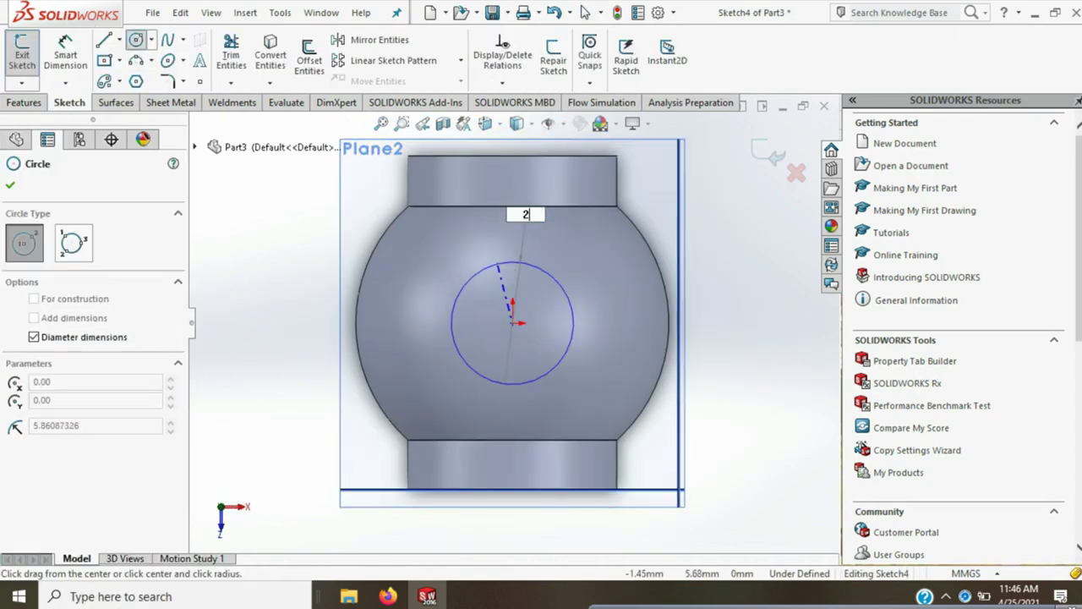
key("Return")
key("Escape")
key("ctrl+7")
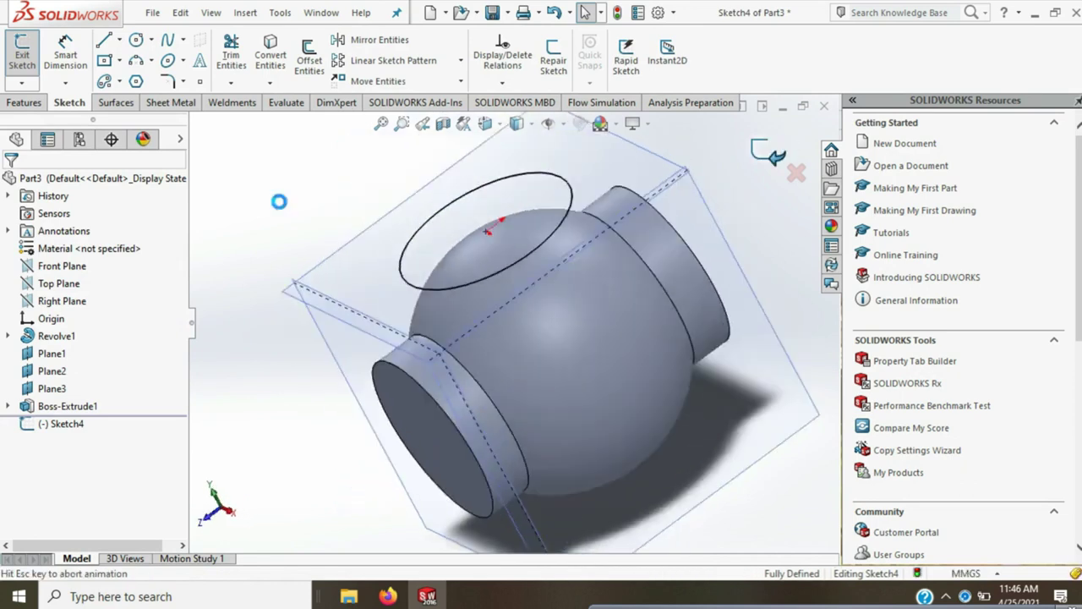
left_click(32, 66)
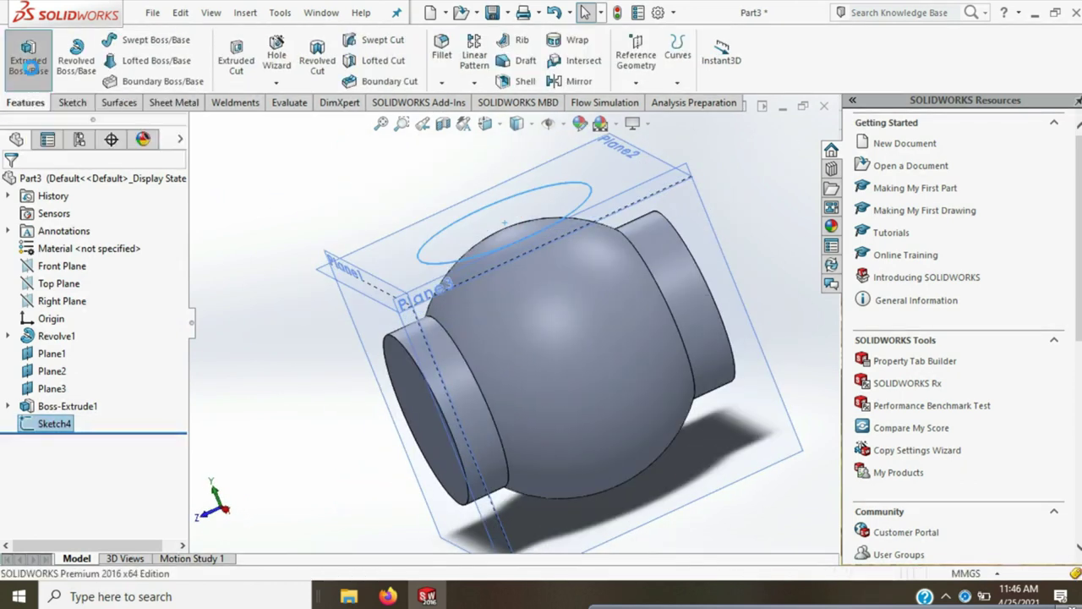
left_click(15, 281)
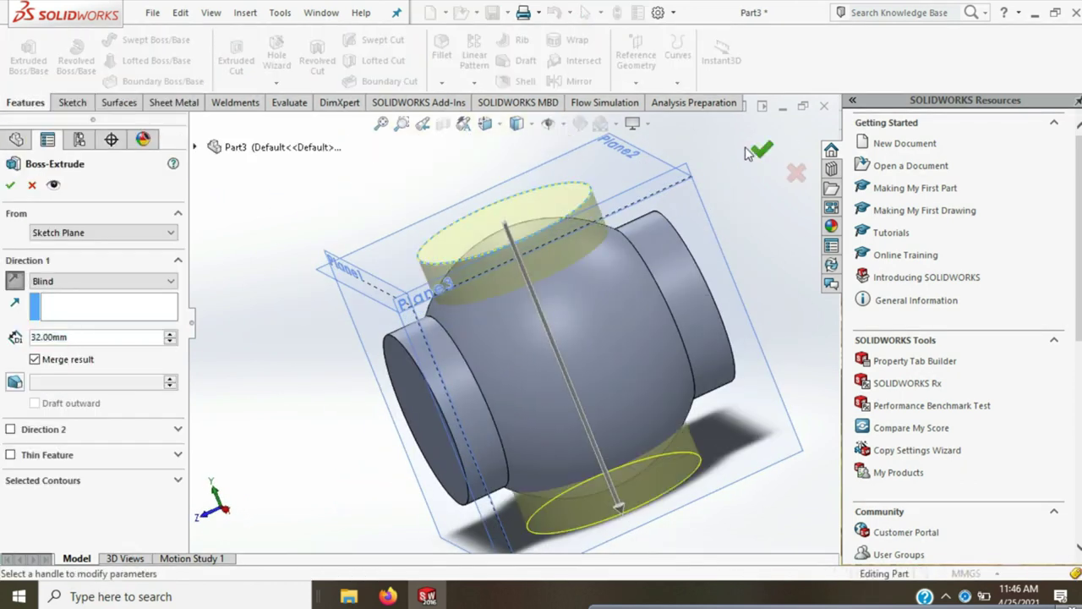
left_click(759, 149)
Sketch a Ø20 circle on Plane3, extrude it 32 mm reversed, and hide Plane2
left_click(51, 389)
left_click(59, 362)
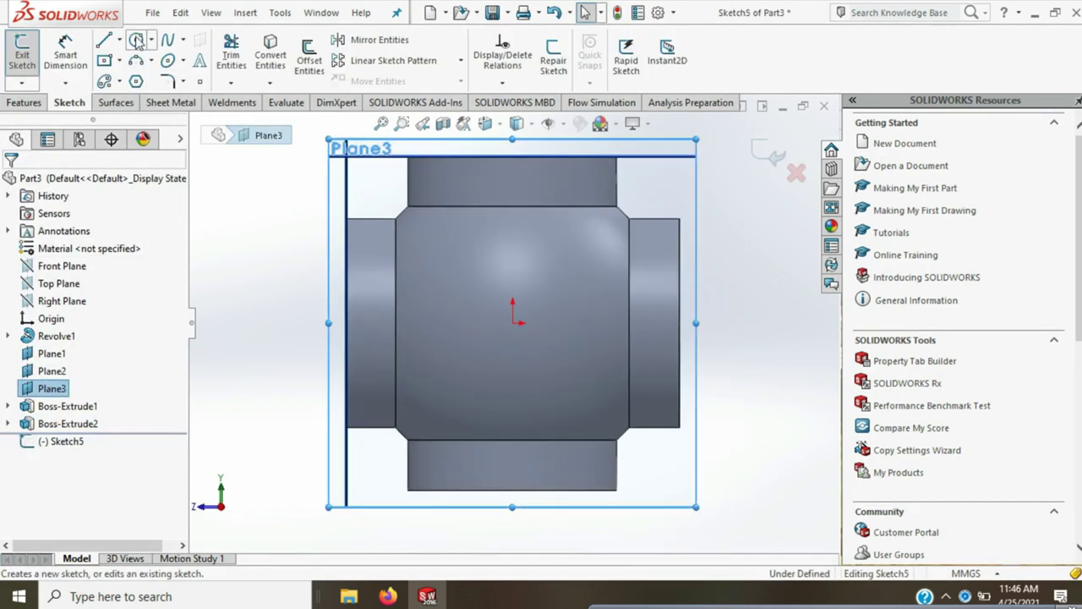
left_click(135, 40)
type("20")
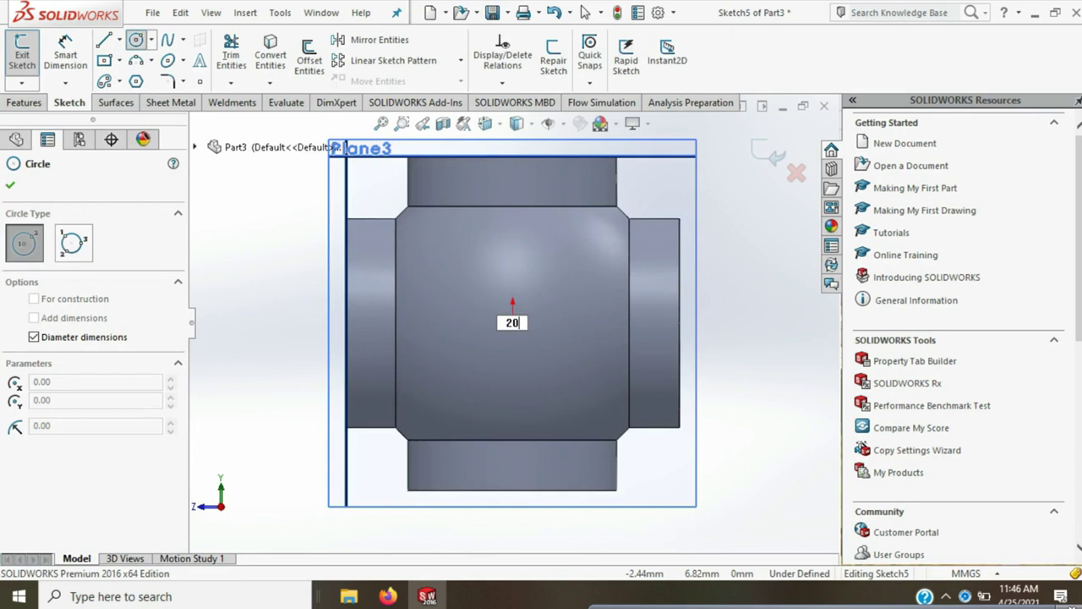
key("Return")
key("Escape")
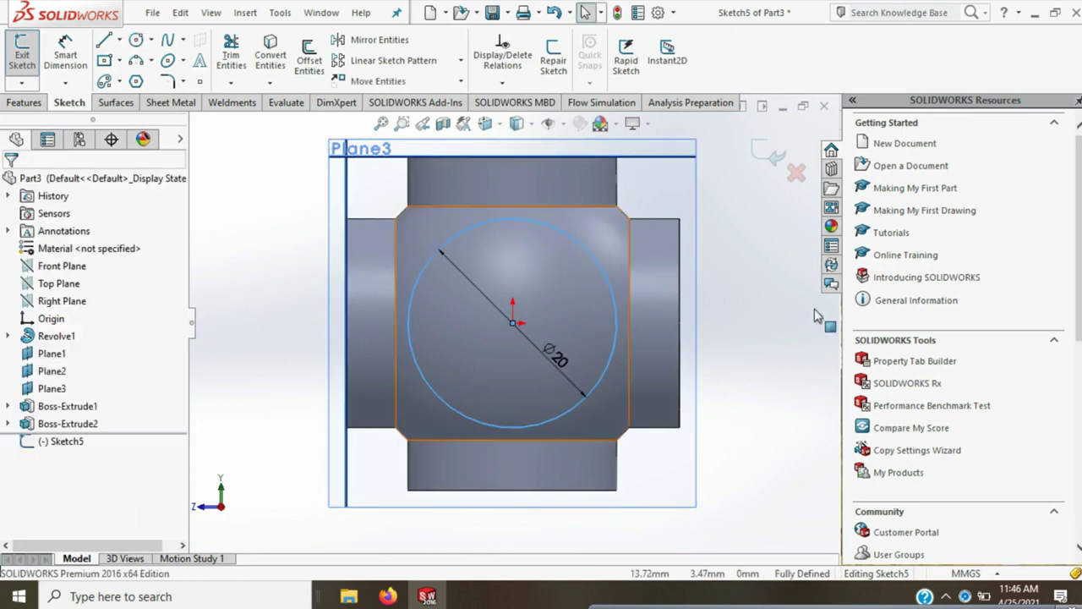
left_click(767, 152)
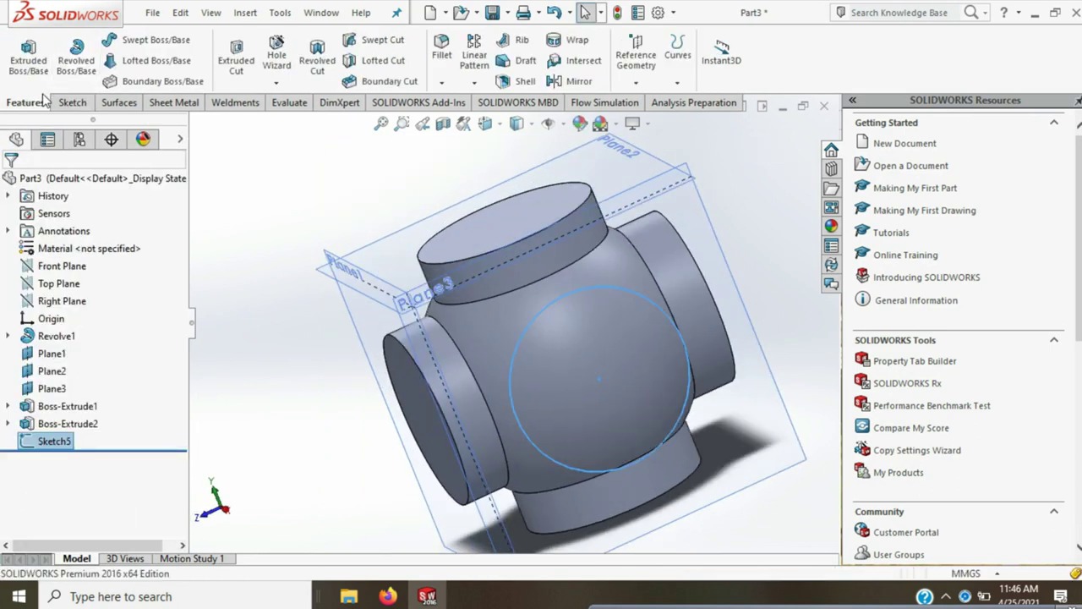
left_click(28, 56)
left_click(17, 280)
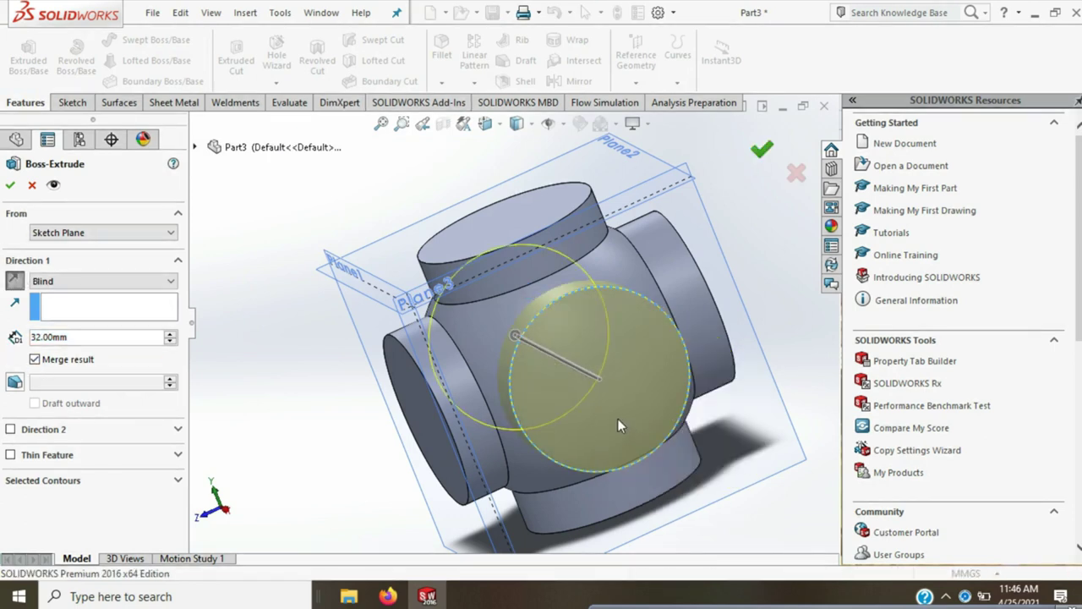
key("Return")
left_click(49, 354)
left_click(51, 370)
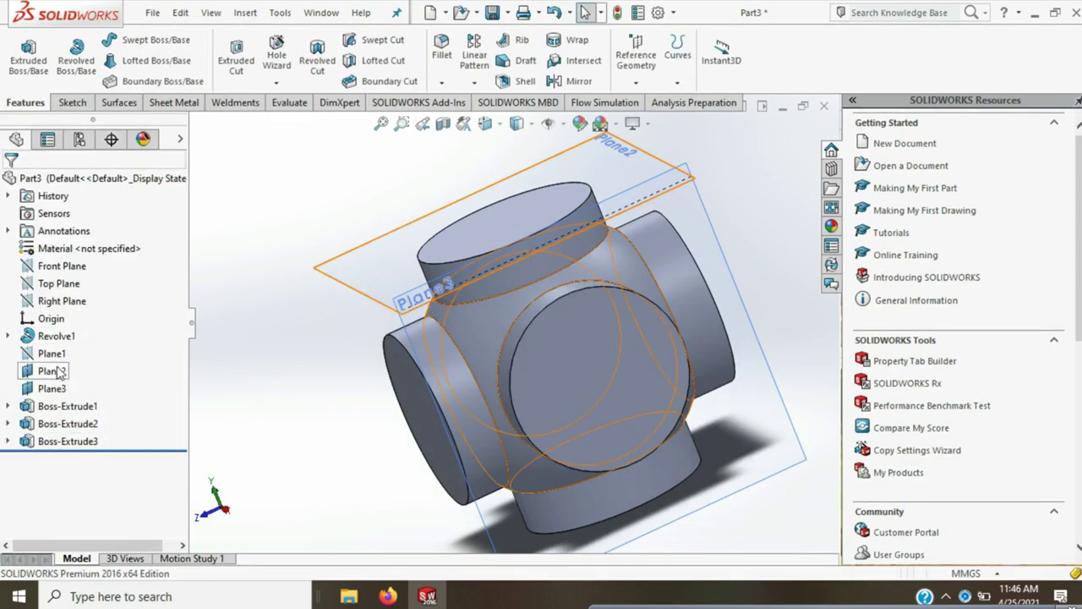
Hide Plane3 and fillet the central spherical face with a 10 mm radius
left_click(93, 356)
left_click(52, 388)
left_click(93, 376)
mouse_move(406, 363)
middle_mouse_down()
mouse_move(429, 312)
mouse_move(461, 283)
mouse_move(514, 313)
middle_mouse_up()
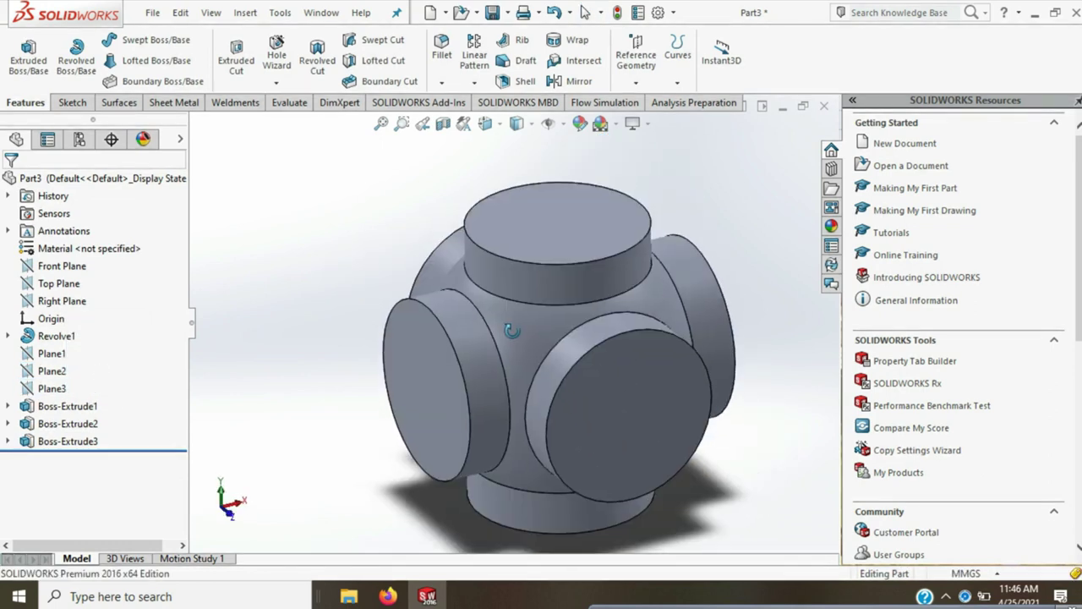
left_click(442, 49)
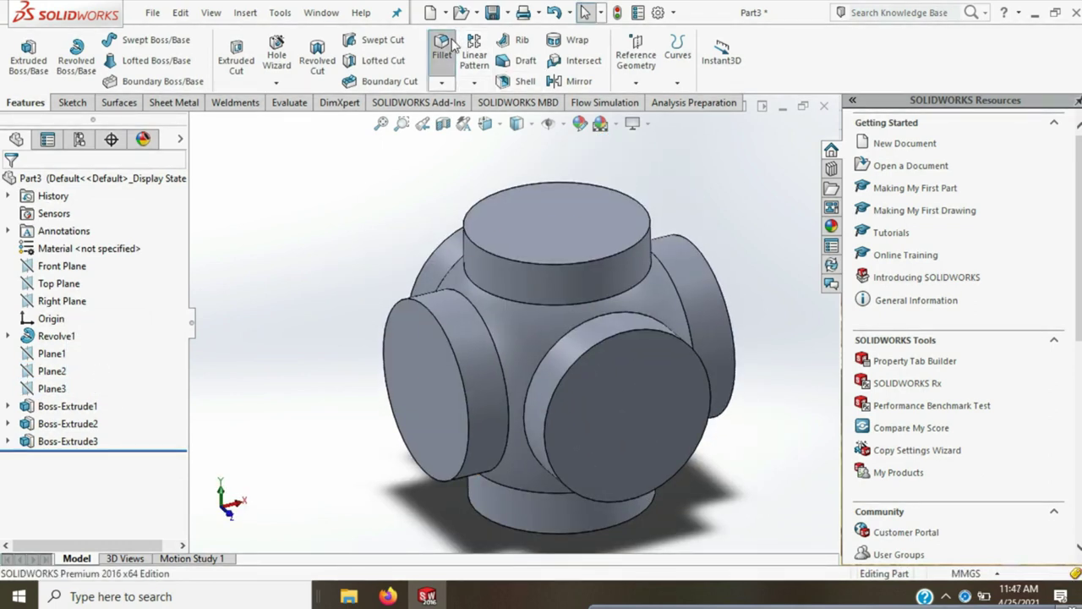
left_click(523, 353)
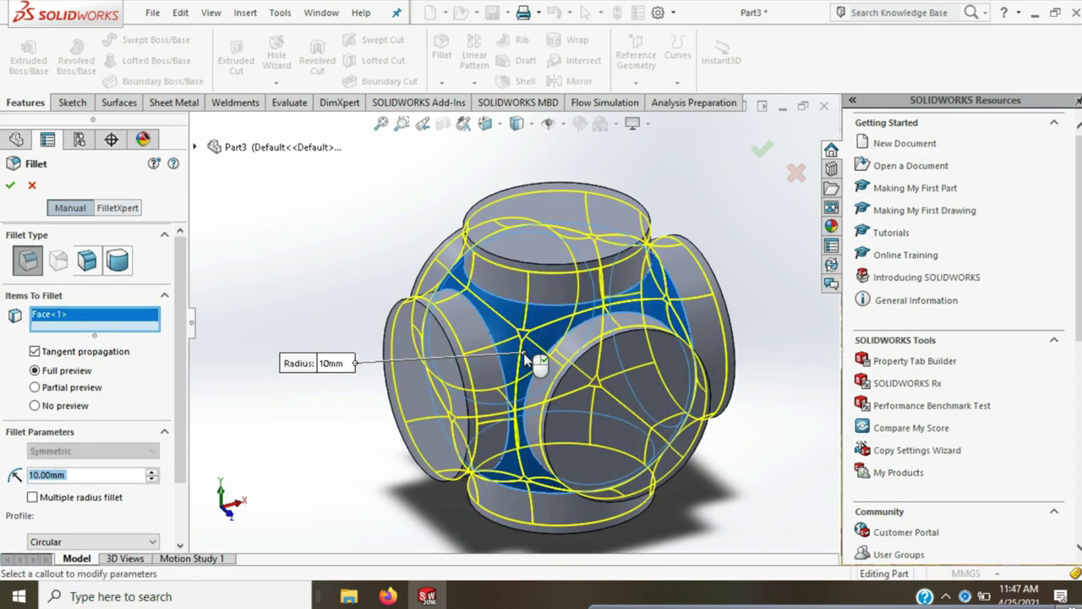
left_click(765, 149)
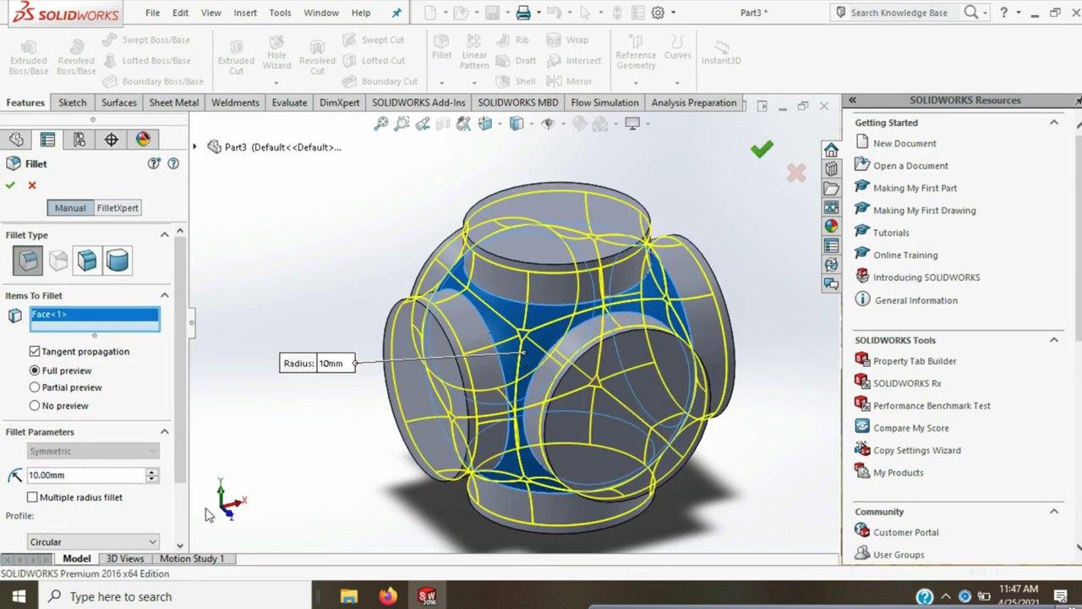
key("ctrl+5")
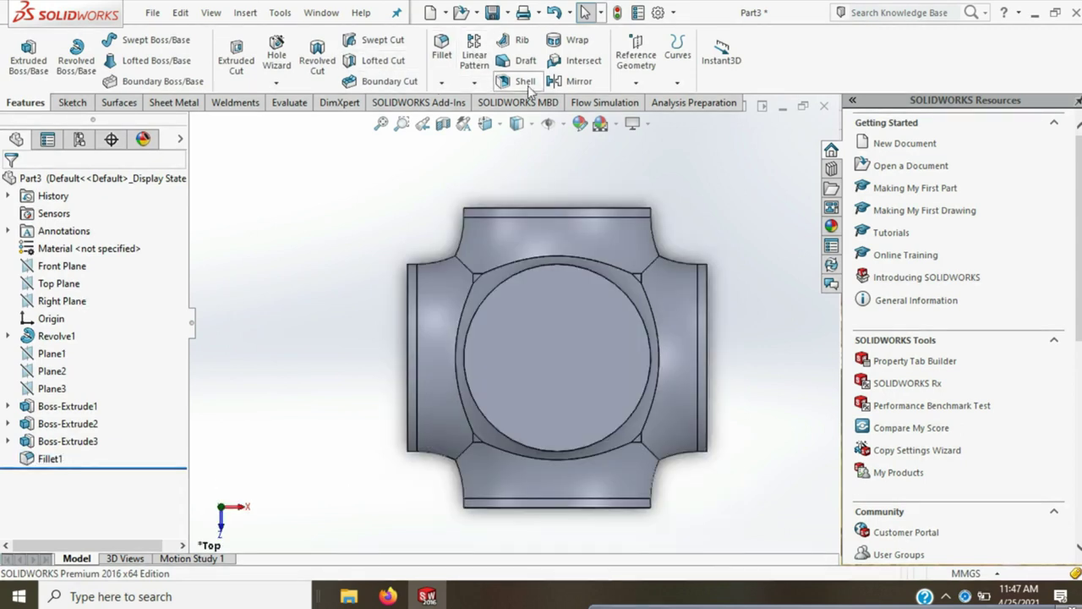
Shell the part with a 1 mm wall thickness
left_click(518, 80)
type("1")
key("Return")
left_click(10, 185)
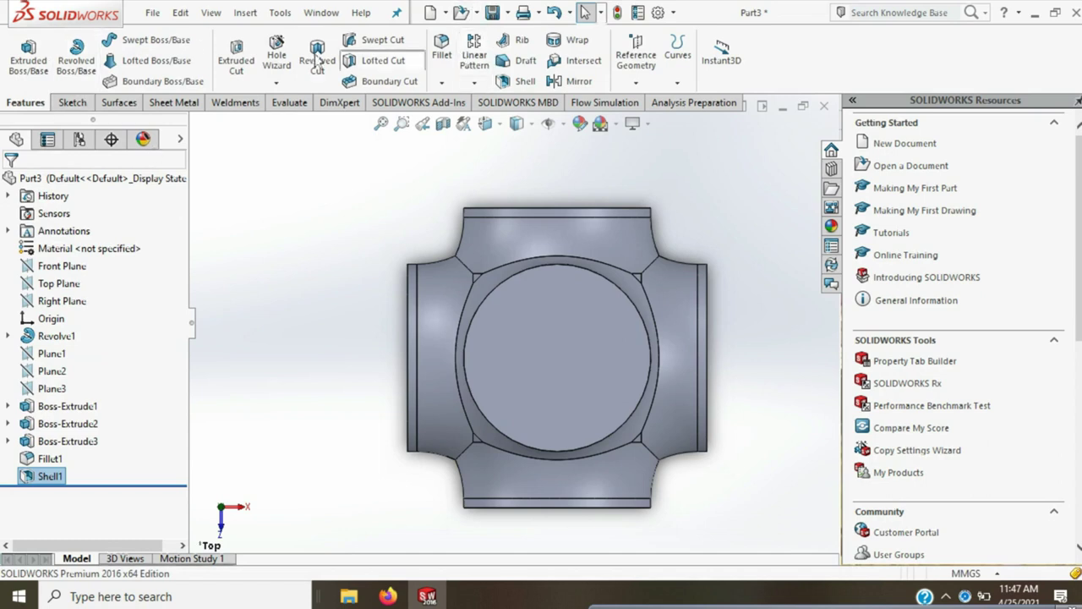
left_click(630, 331)
Sketch a Ø19 circle at the origin on the front arm's end face and extrude-cut it open
key("s")
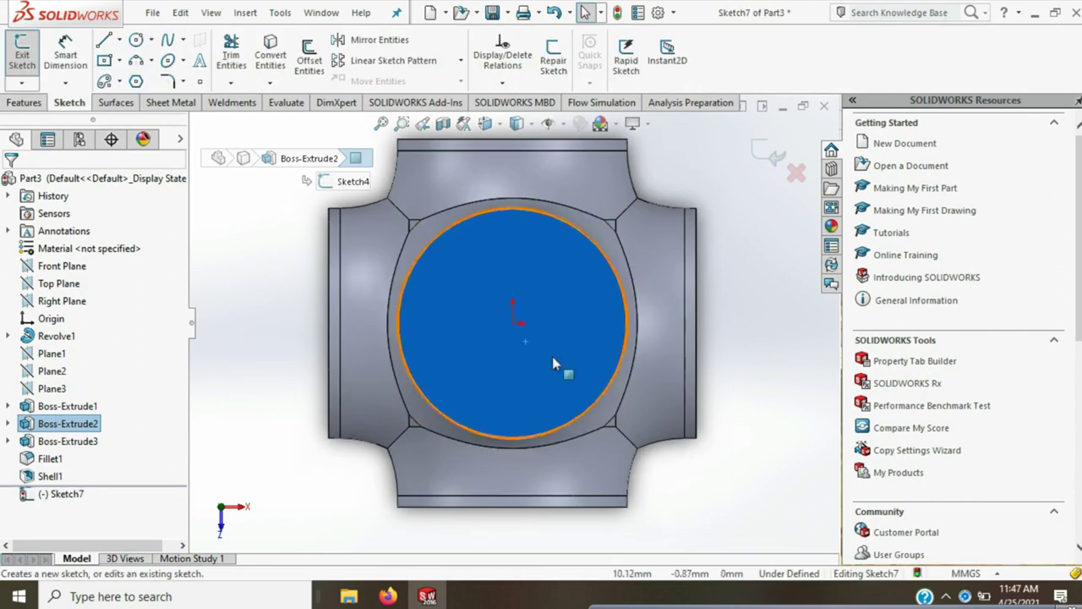
key("c")
left_click(514, 324)
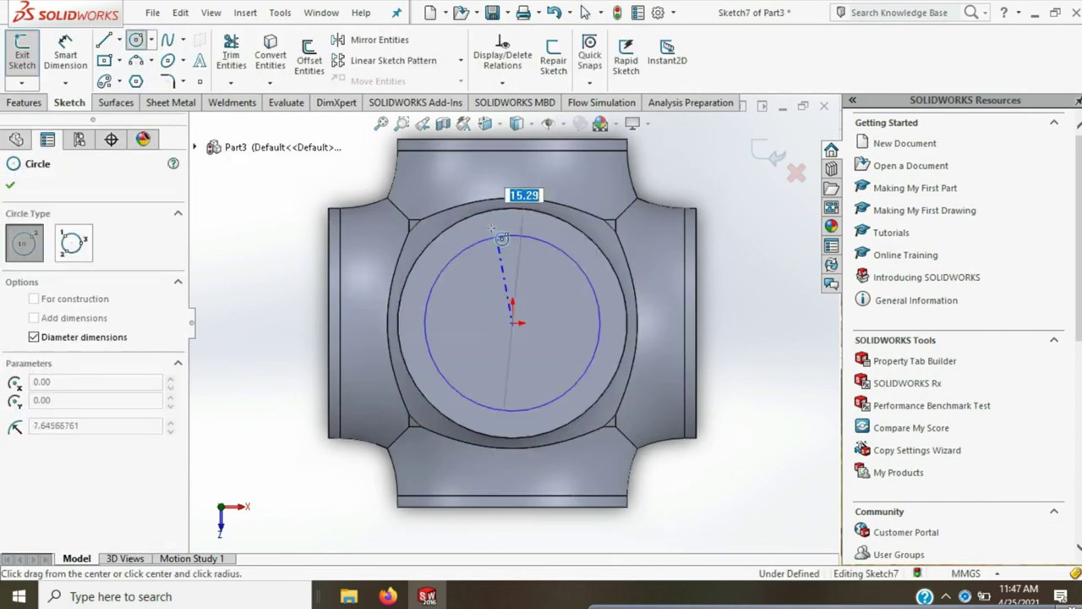
key("Return")
key("Escape")
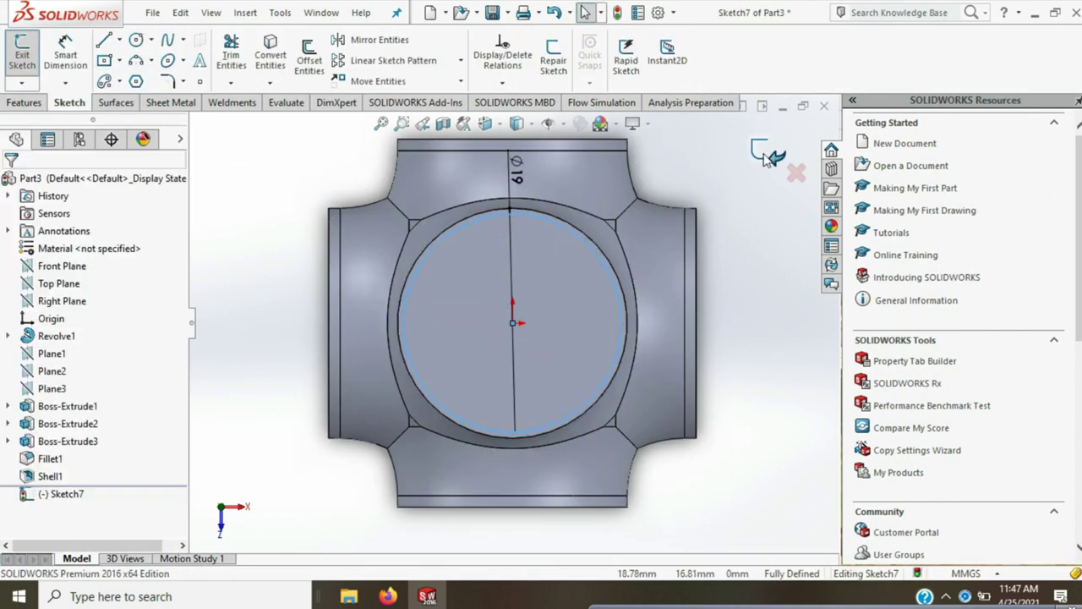
left_click(22, 46)
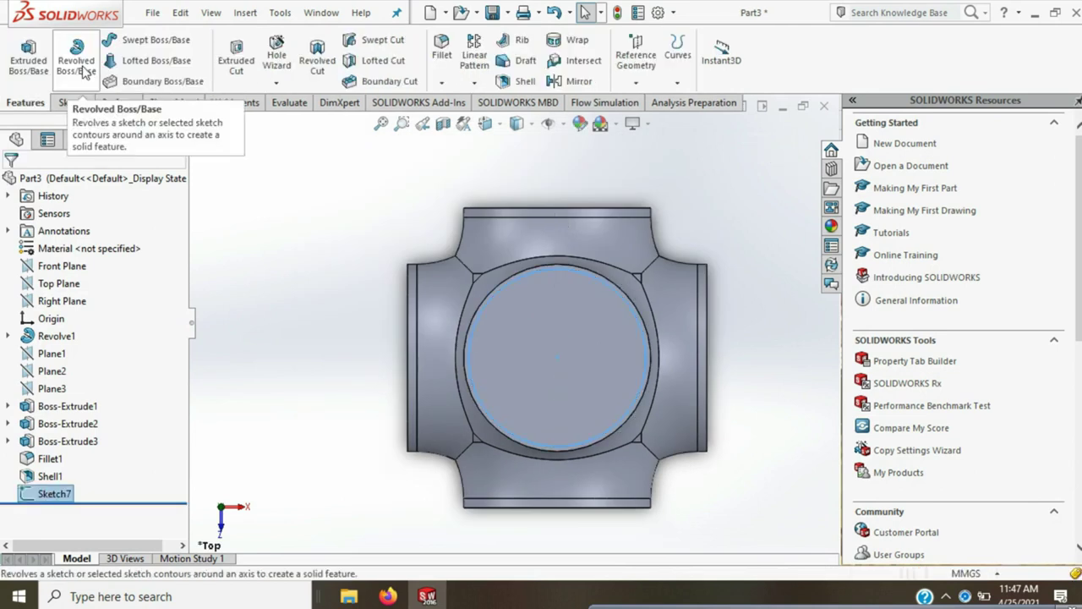
left_click(241, 50)
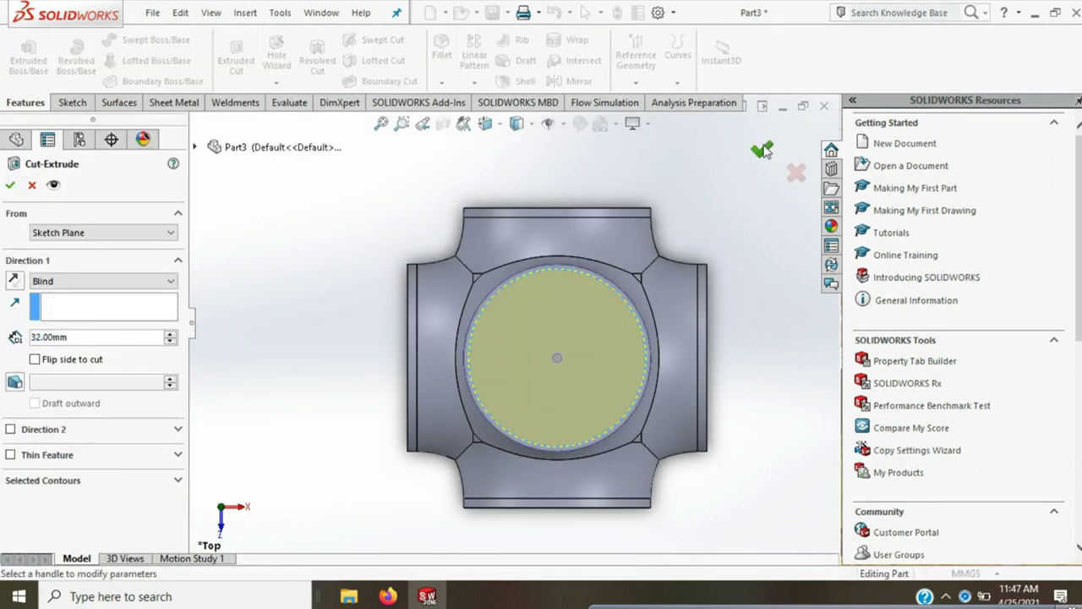
key("Return")
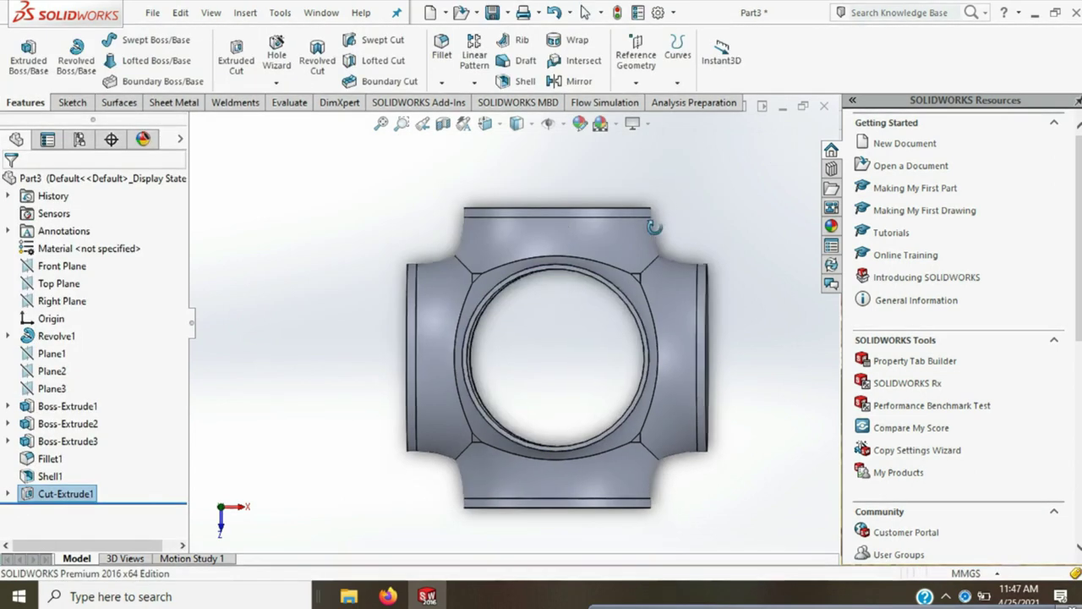
left_click(542, 290)
Sketch a Ø19 circle on the second capped arm end and cut it open
left_click(599, 239)
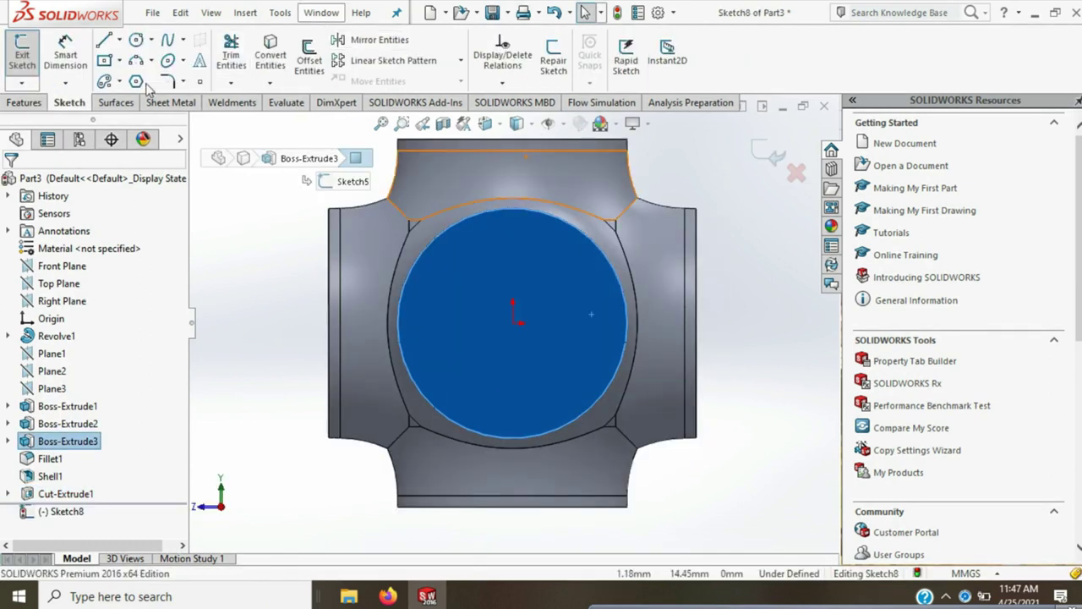
left_click(135, 40)
left_click(513, 322)
type("19")
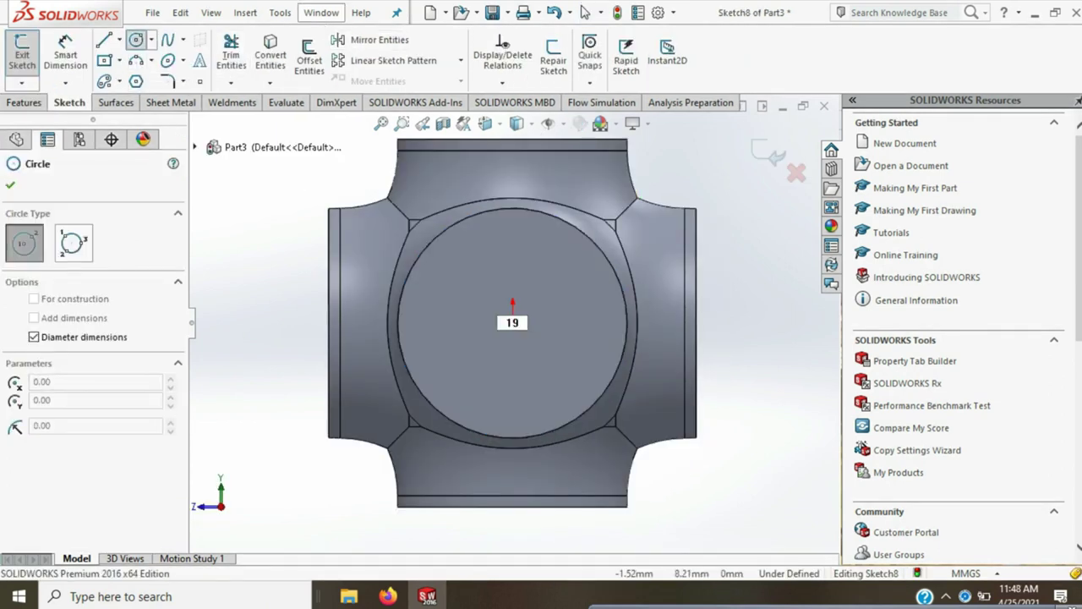
key("Return")
key("Escape")
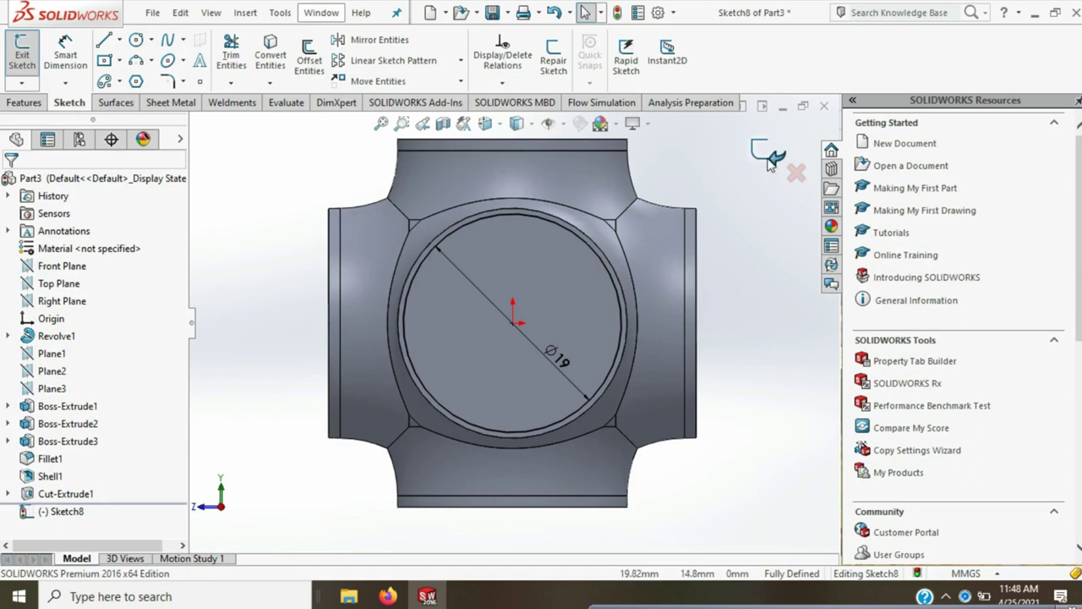
left_click(770, 162)
left_click(222, 88)
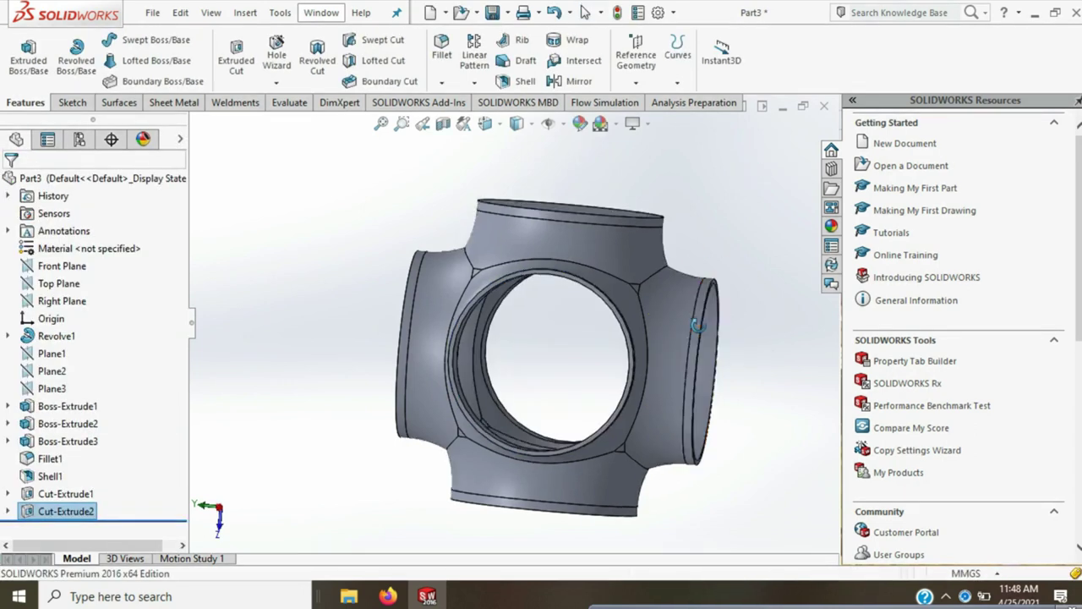
Cut a Ø19 circle 32 mm deep into the third arm end and inspect the opening
middle_click_drag(700, 330, 564, 400)
left_click(548, 332)
left_click(610, 282)
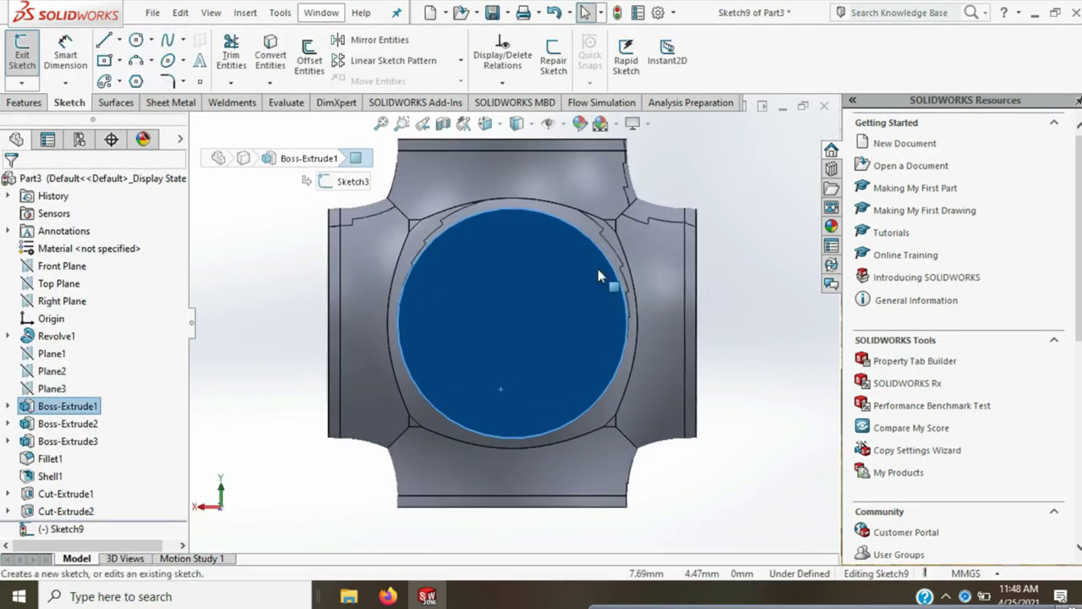
left_click(137, 39)
left_click(512, 322)
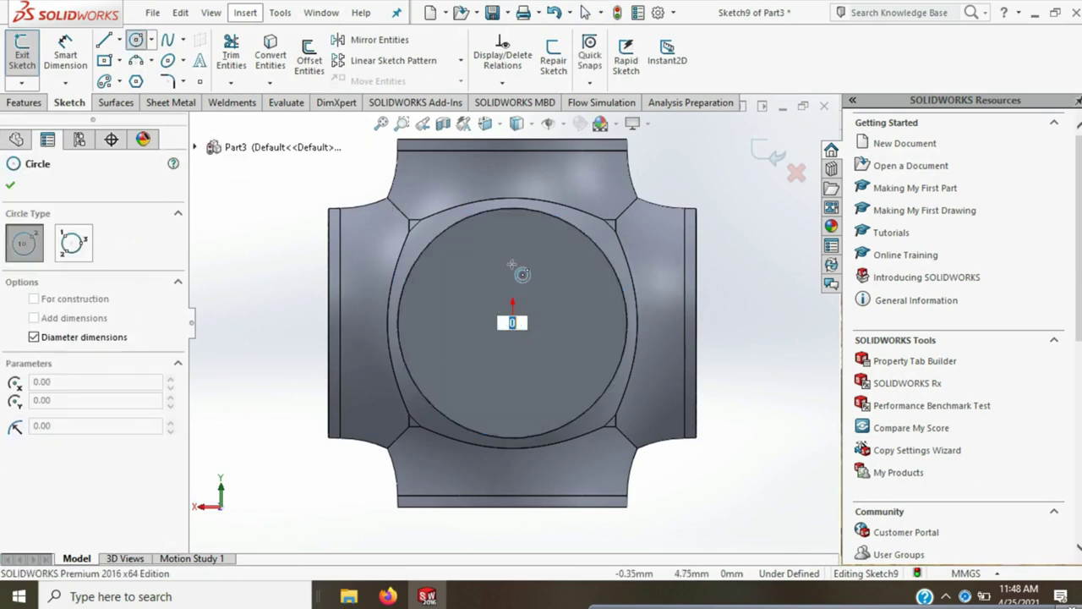
type("19")
key("Return")
key("Escape")
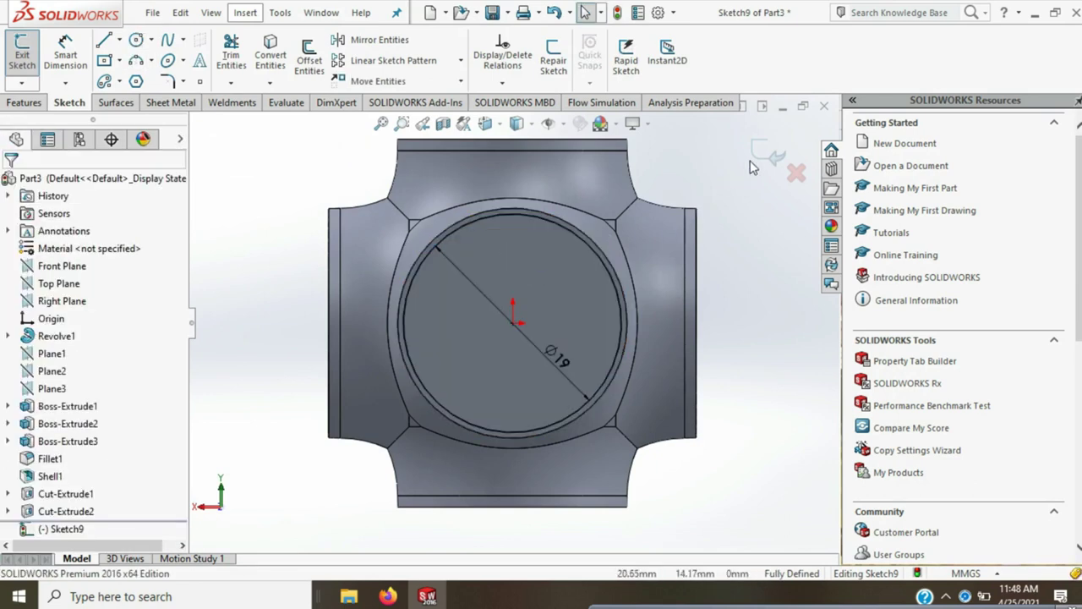
left_click(759, 155)
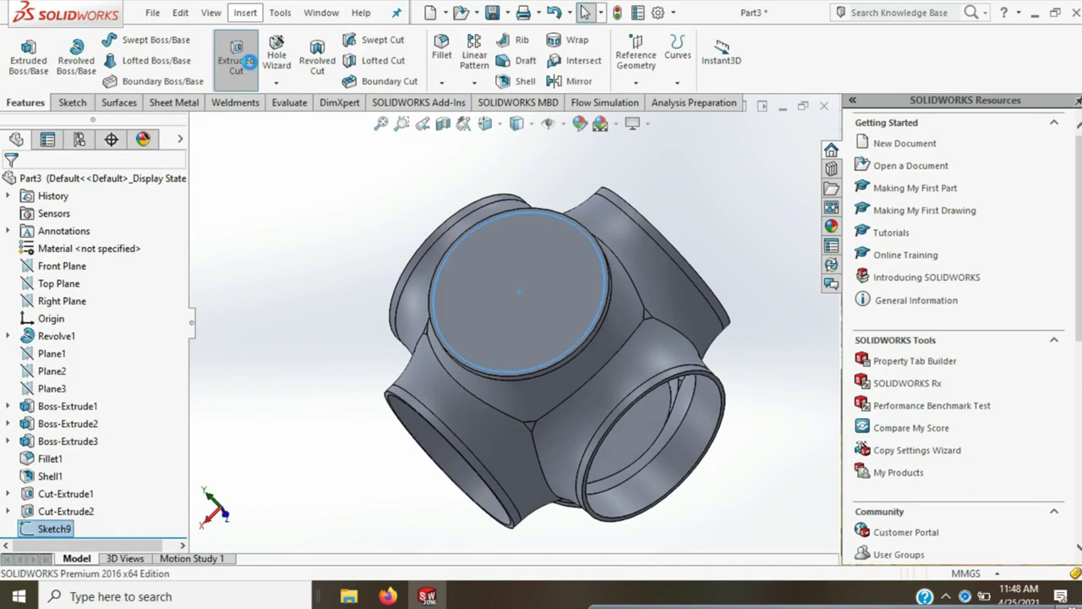
left_click(248, 62)
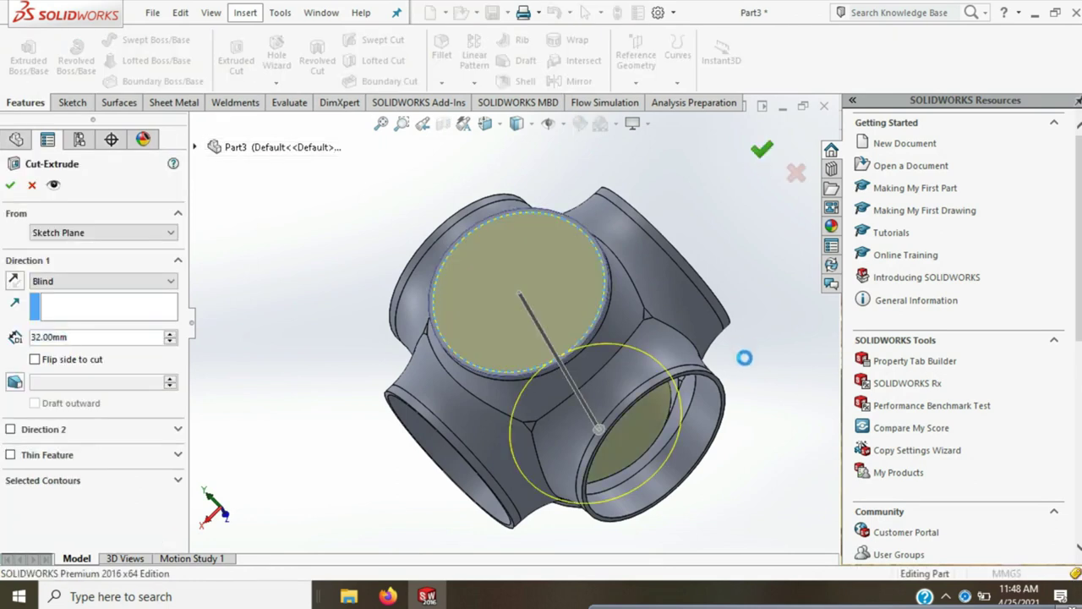
key("Return")
mouse_move(744, 358)
middle_mouse_down()
mouse_move(712, 403)
mouse_move(768, 285)
middle_mouse_up()
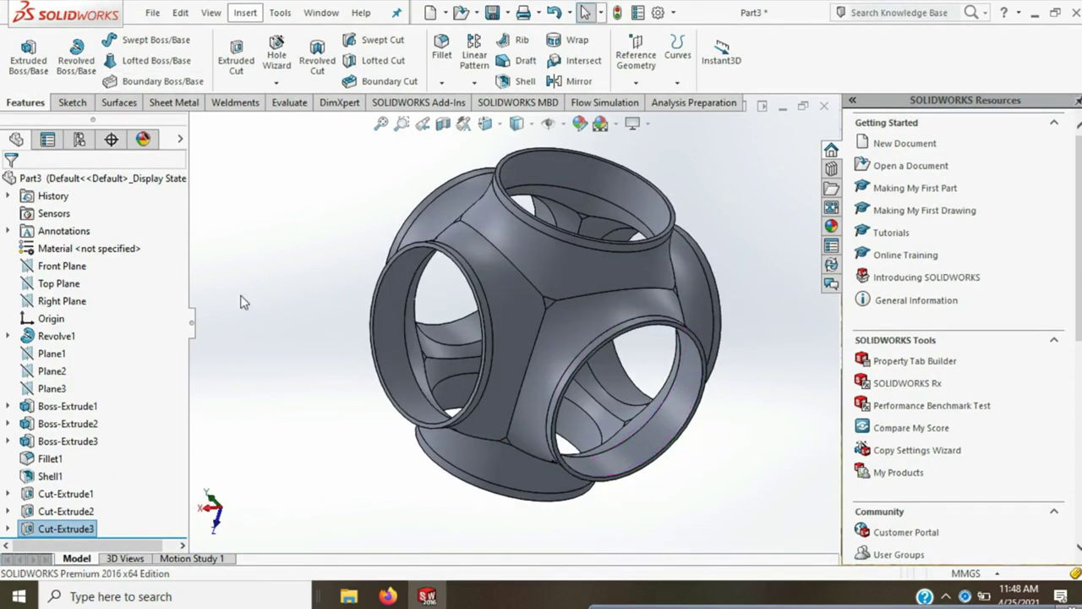
left_click(152, 15)
left_click(206, 187)
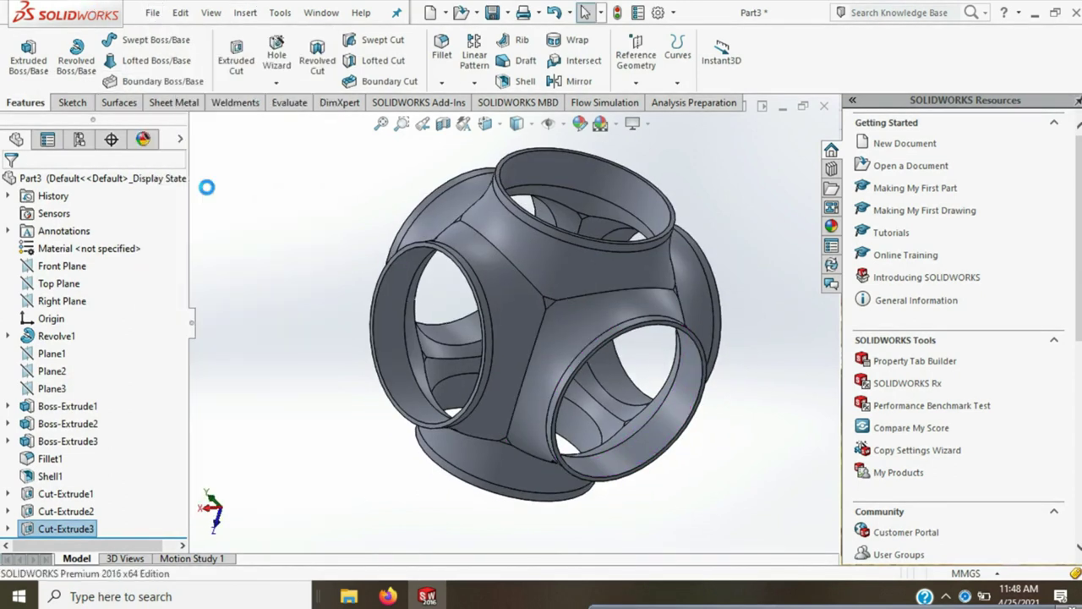
Save the part as 'schwarz P' and close the document
type("schwarz P")
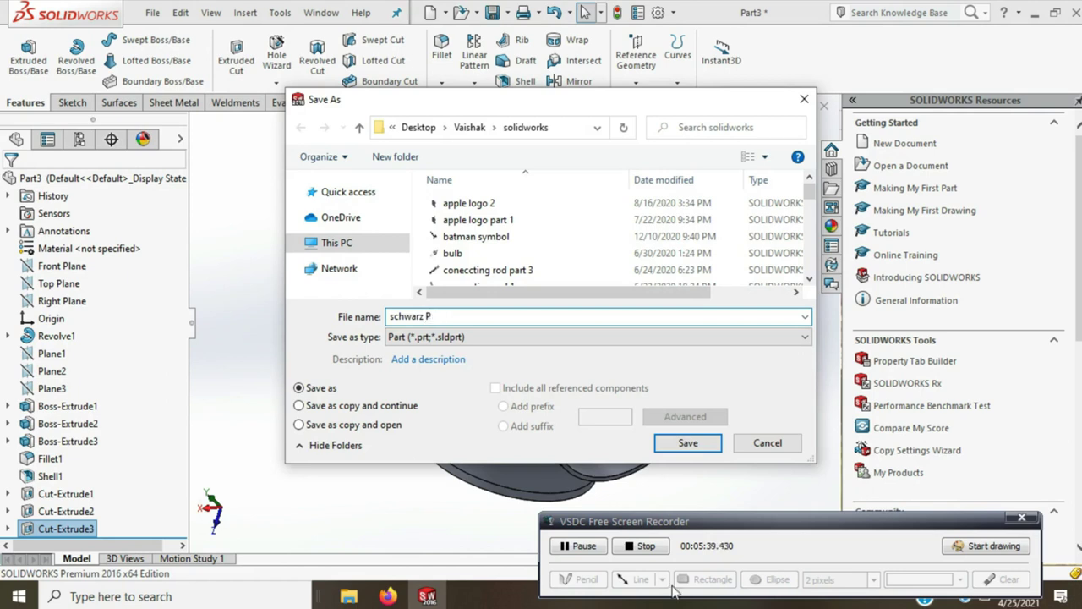
left_click(665, 437)
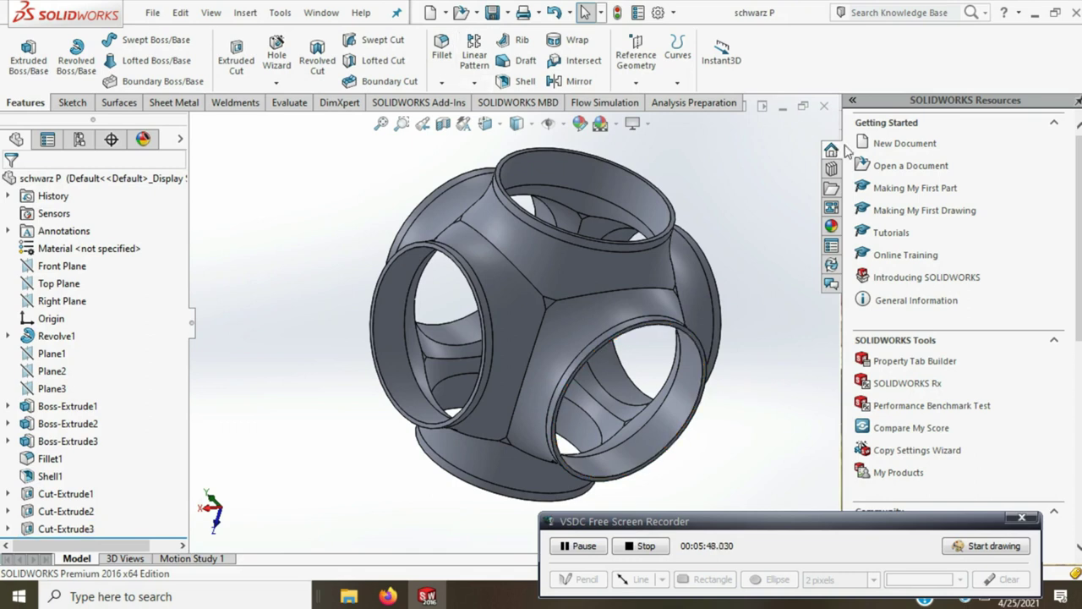
left_click(822, 107)
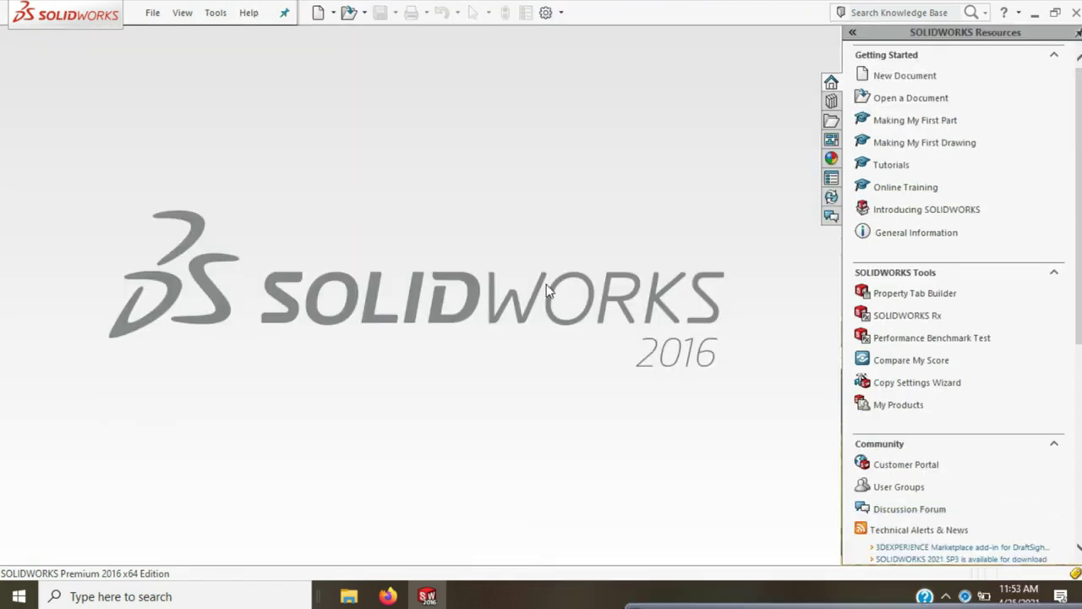
Create a new Assembly document and dismiss the initial component placement
left_click(152, 13)
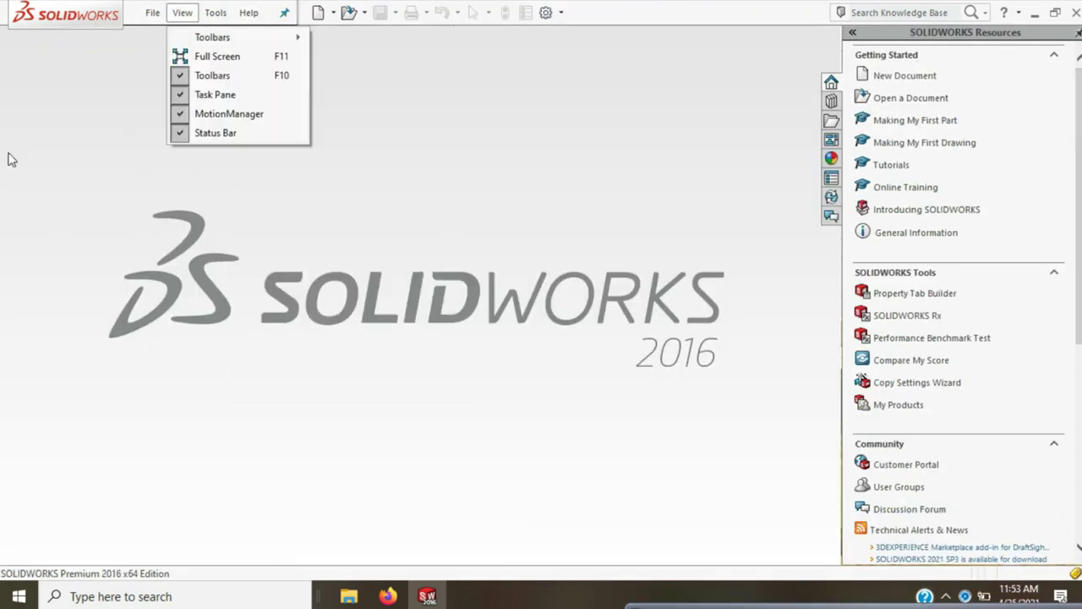
left_click(202, 42)
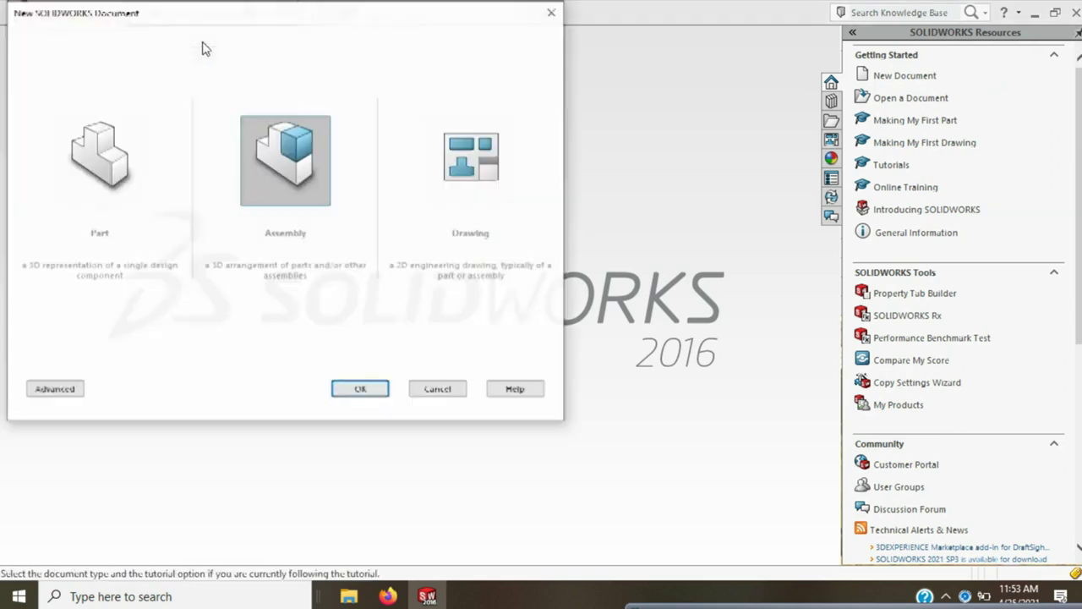
left_click(337, 390)
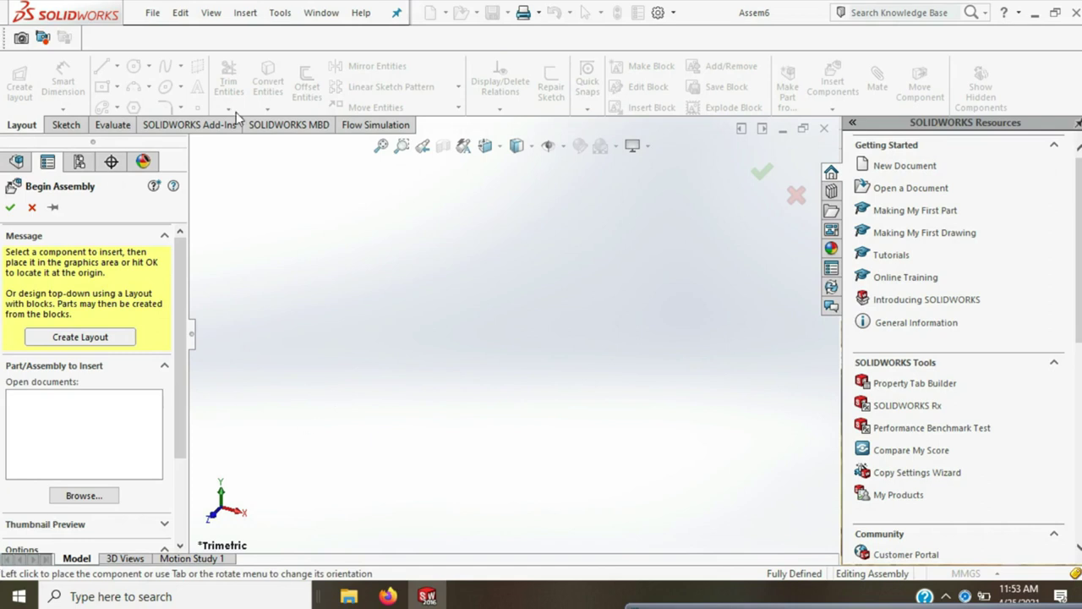
left_click(32, 208)
Insert the first schwarz P part into the assembly as a fixed component
left_click(834, 88)
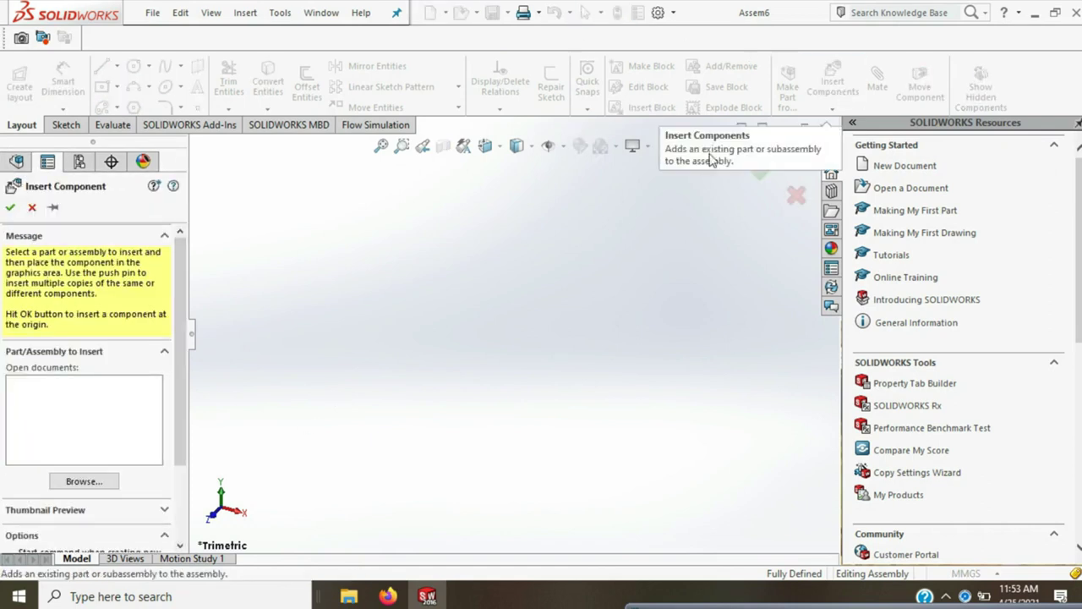
left_click(115, 483)
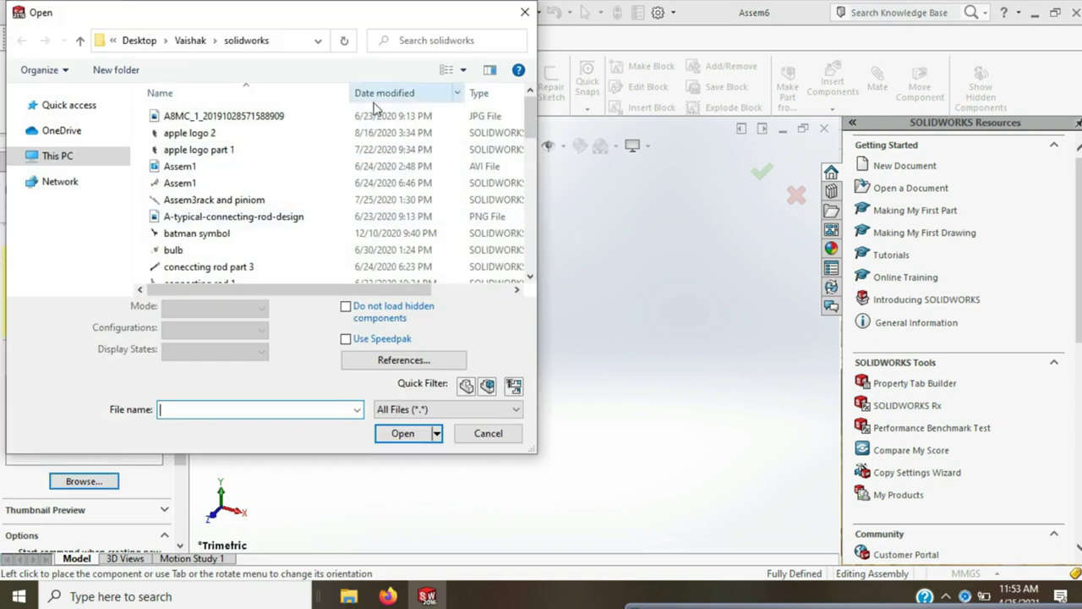
left_click_drag(531, 119, 541, 252)
left_click(185, 240)
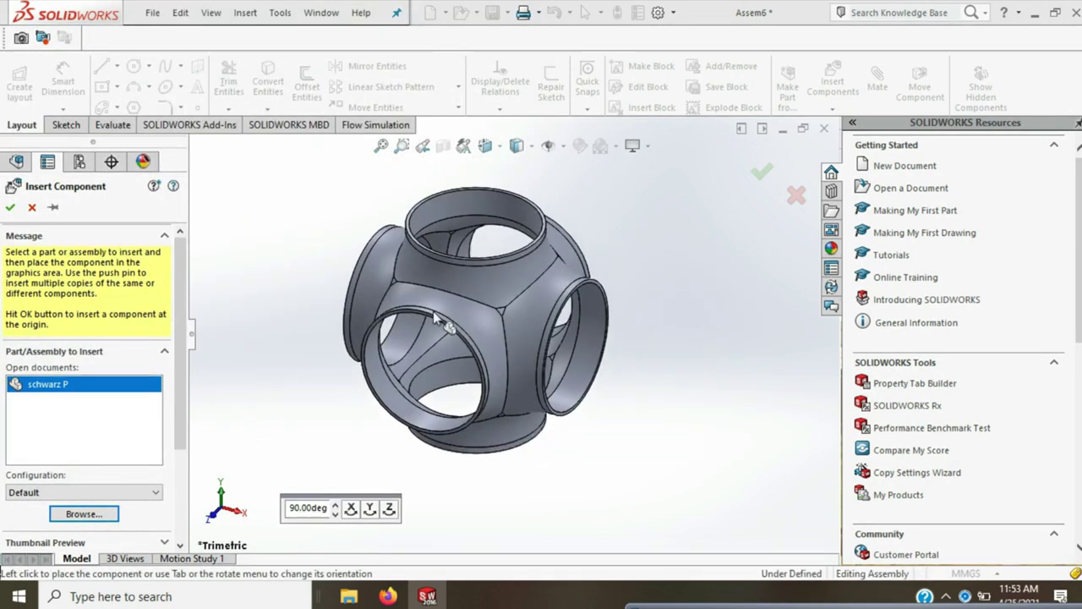
left_click(416, 310)
Insert a second schwarz P copy and fit both parts in view
left_click(828, 90)
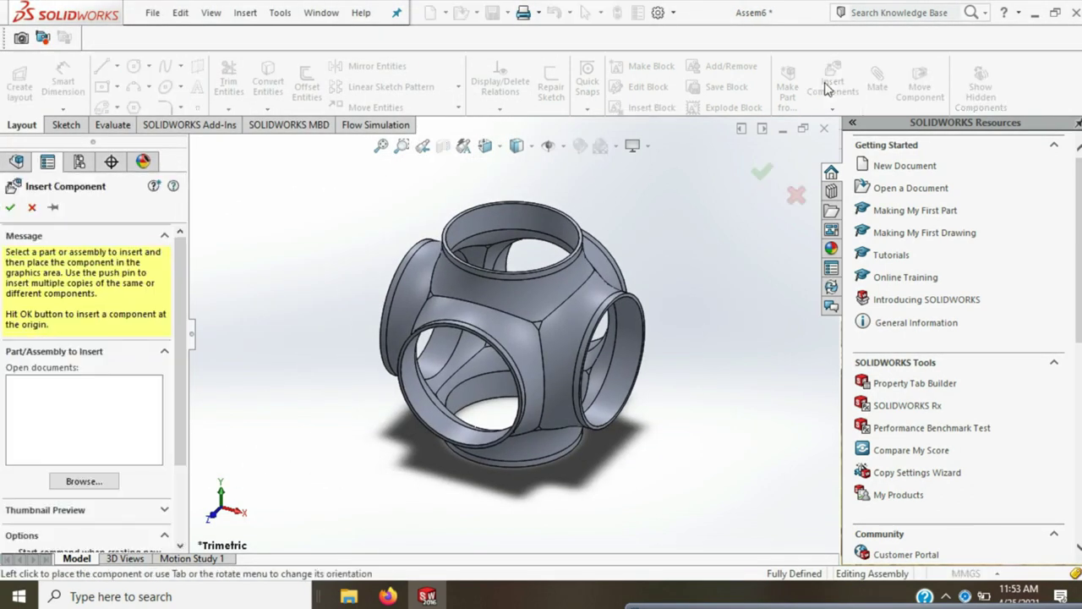
left_click(84, 481)
mouse_move(529, 114)
left_mouse_down()
mouse_move(541, 176)
mouse_move(534, 251)
left_mouse_up()
left_click(297, 241)
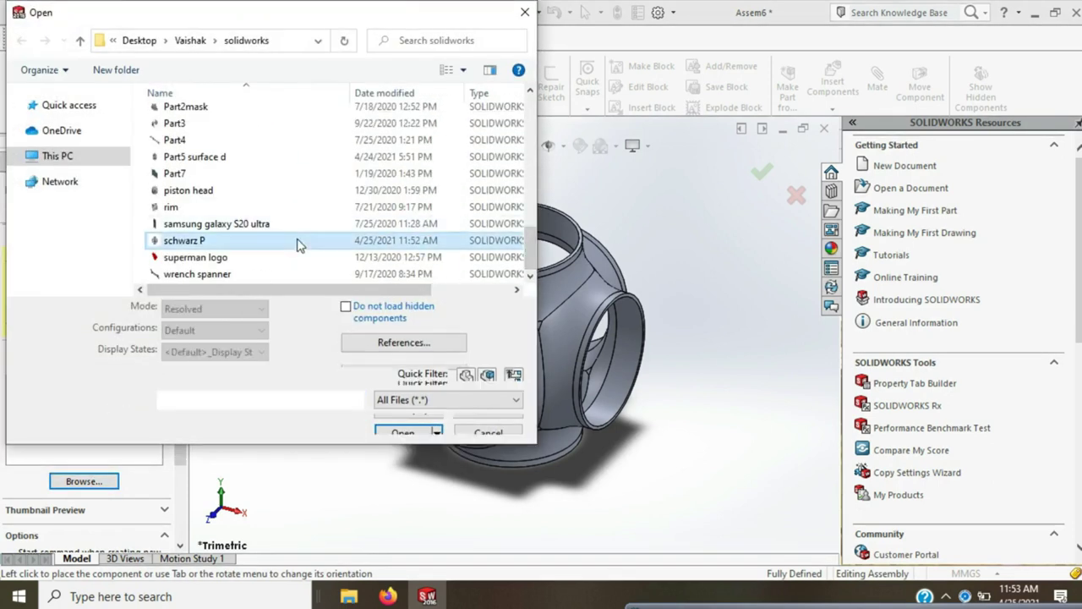
left_click(404, 407)
left_click(747, 493)
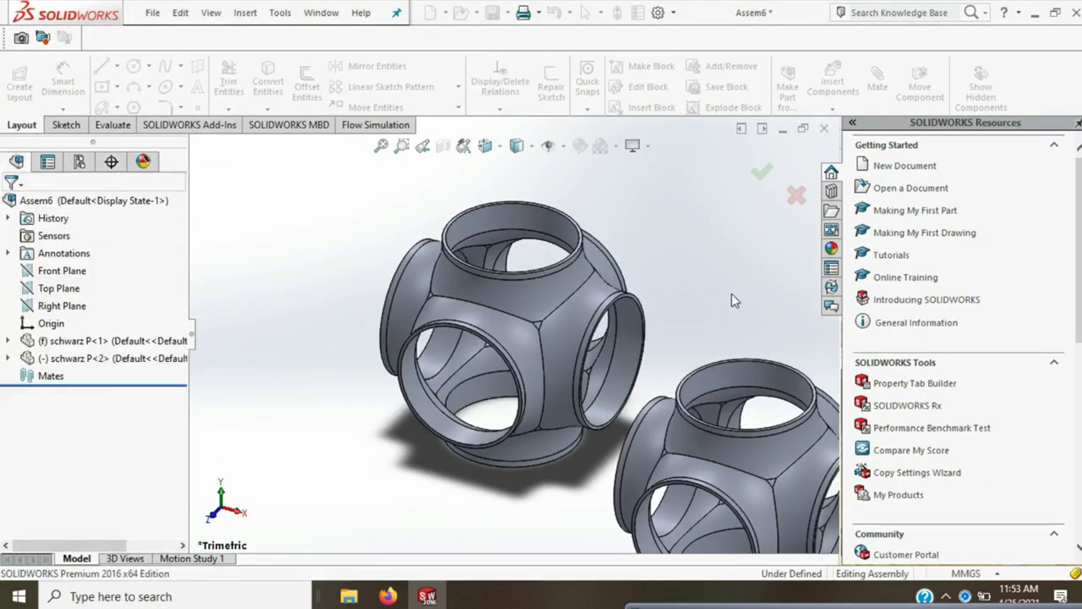
key("f")
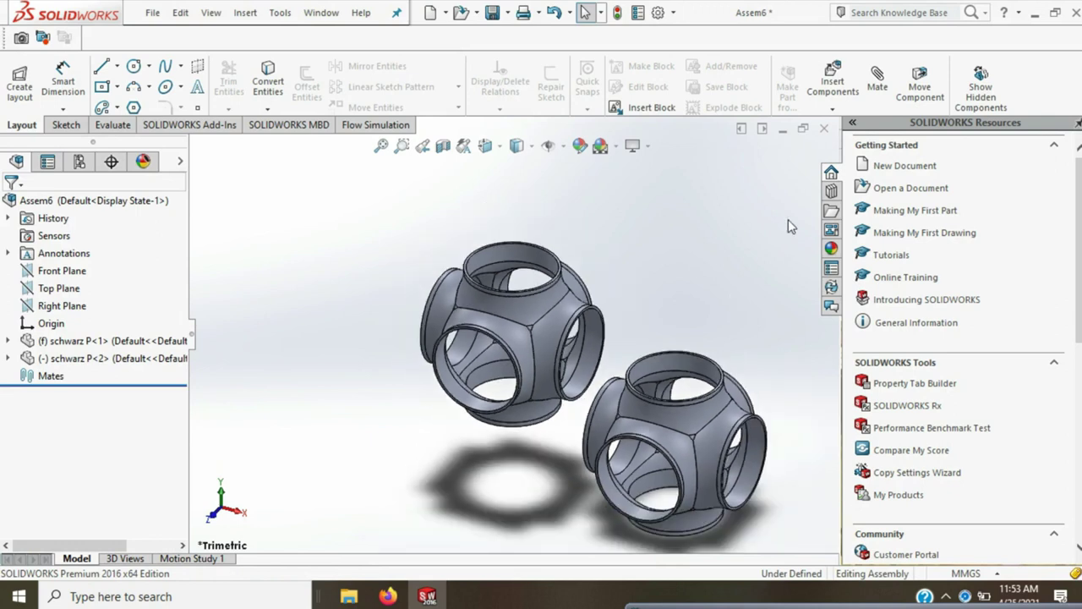
Insert a third schwarz P copy into the assembly
left_click(832, 80)
left_click(76, 481)
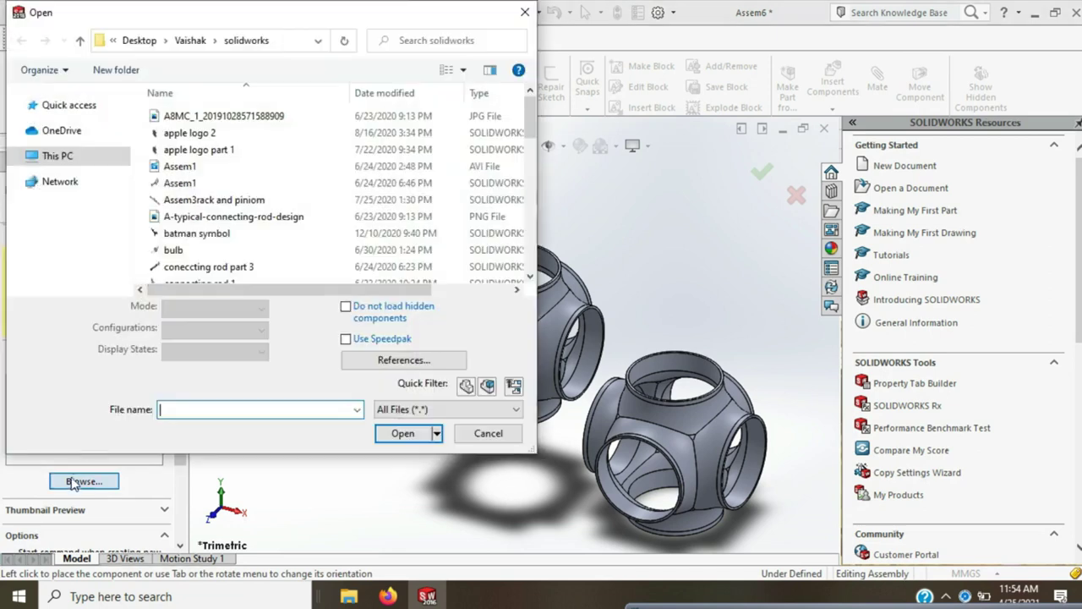
scroll(474, 194, "down", 10)
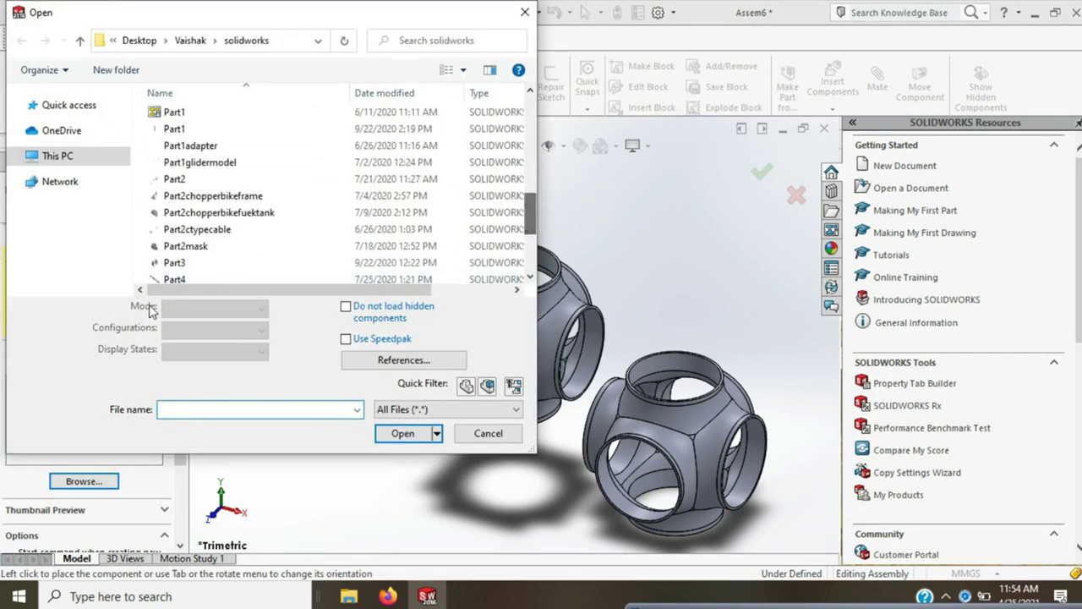
scroll(313, 237, "down", 3)
left_click(306, 240)
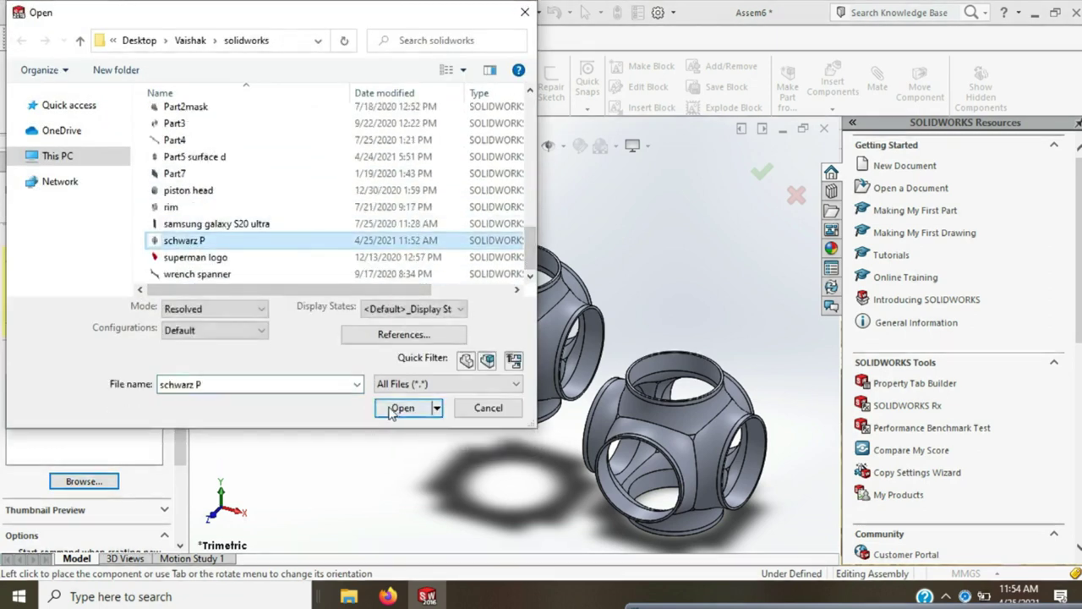
left_click(402, 433)
left_click(315, 274)
left_click(763, 171)
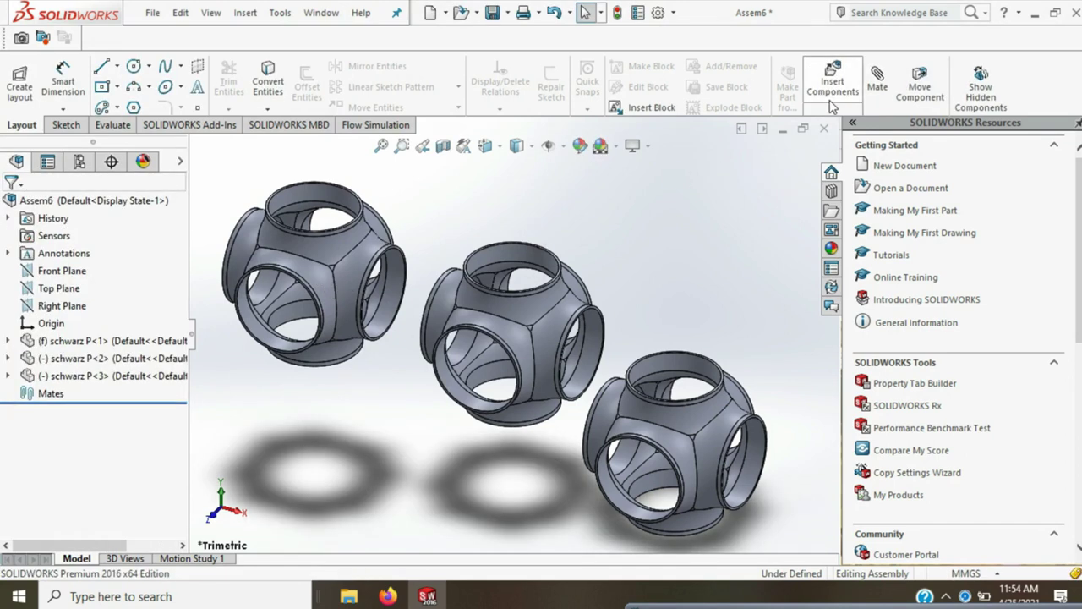
Browse for schwarz P again to place a fourth copy at the upper right
left_click(829, 93)
left_click(92, 479)
left_click_drag(530, 106, 549, 226)
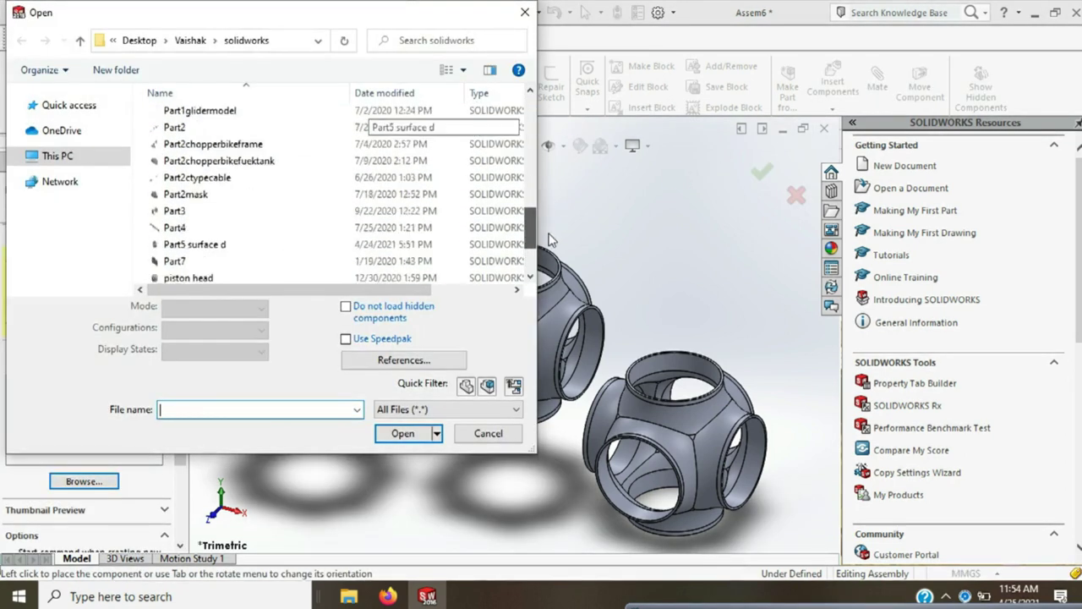
scroll(278, 242, "down", 2)
double_click(349, 278)
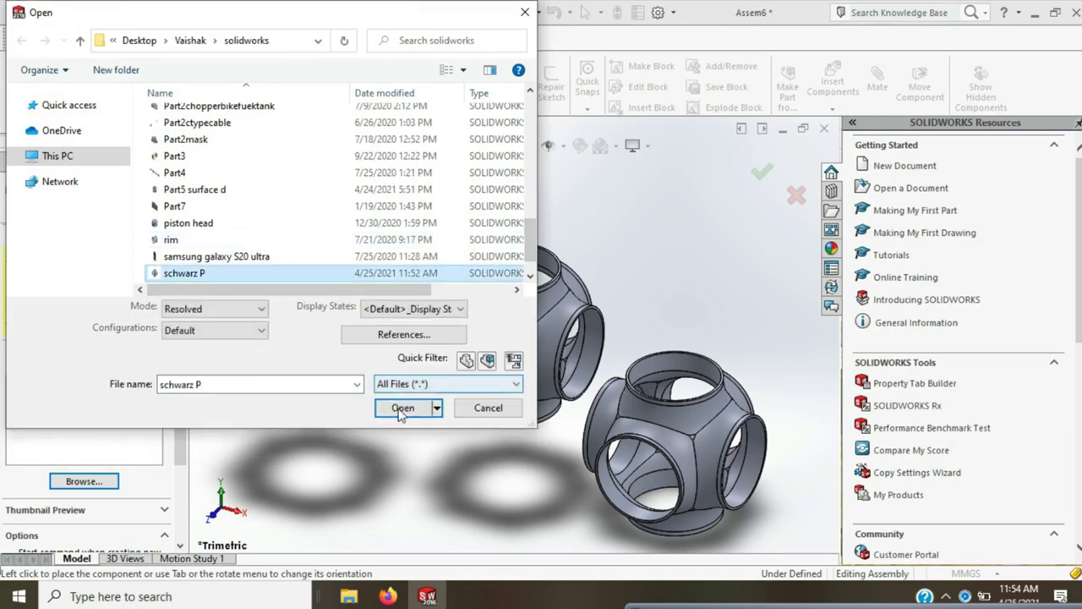
left_click(717, 218)
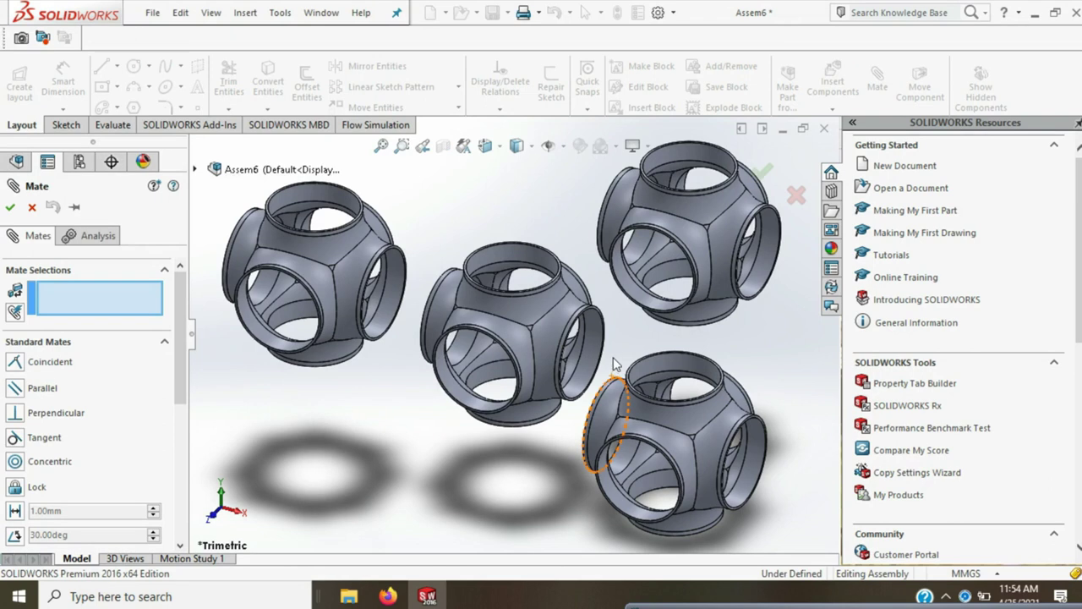
Mate two schwarz P cells' opening rims coincident
left_click(602, 320)
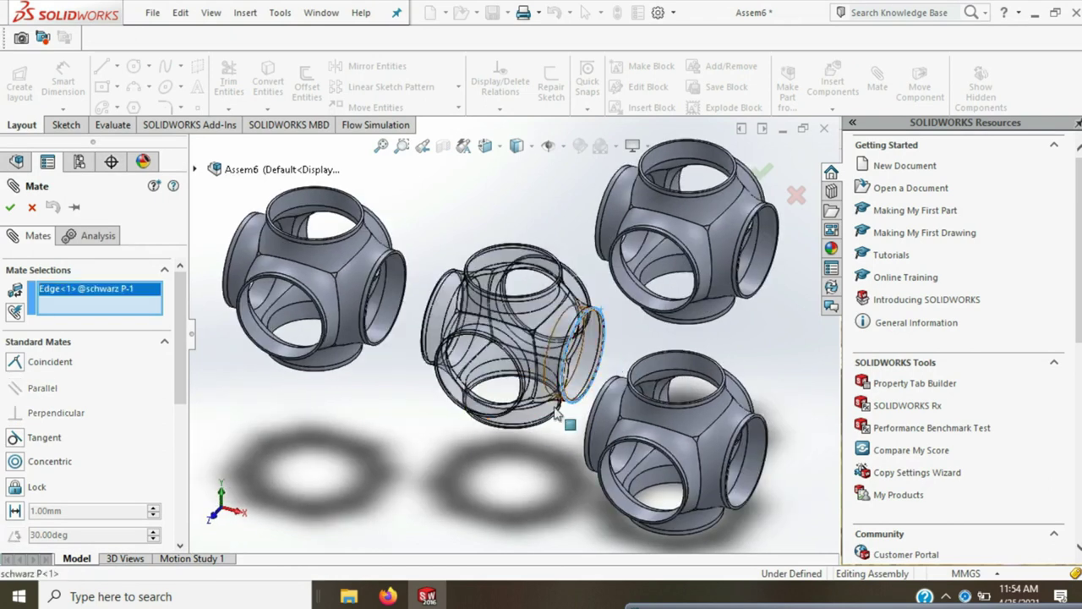
middle_click_drag(541, 431, 578, 457)
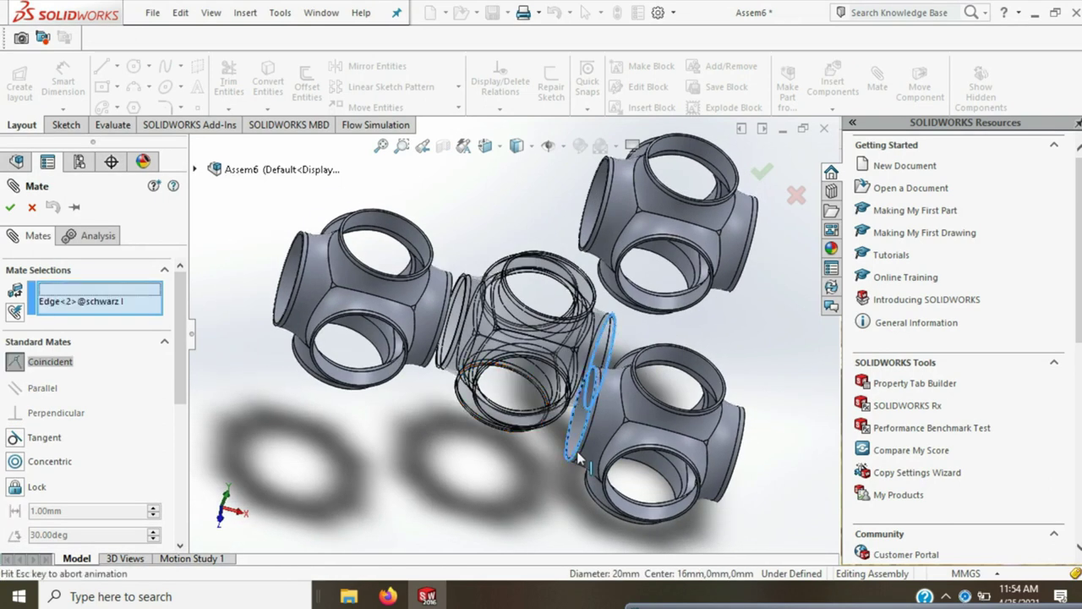
left_click(762, 174)
left_click(762, 173)
mouse_move(598, 357)
middle_mouse_down()
mouse_move(430, 416)
mouse_move(978, 253)
middle_mouse_up()
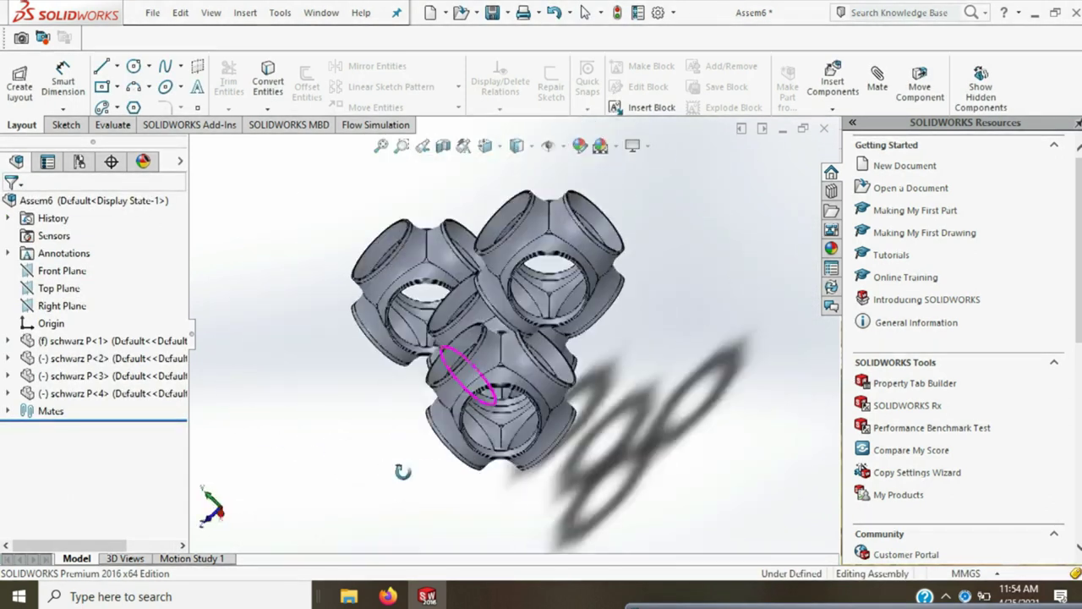
Move the loose schwarz P copy toward the upper right
left_click(919, 85)
left_click_drag(601, 232, 720, 223)
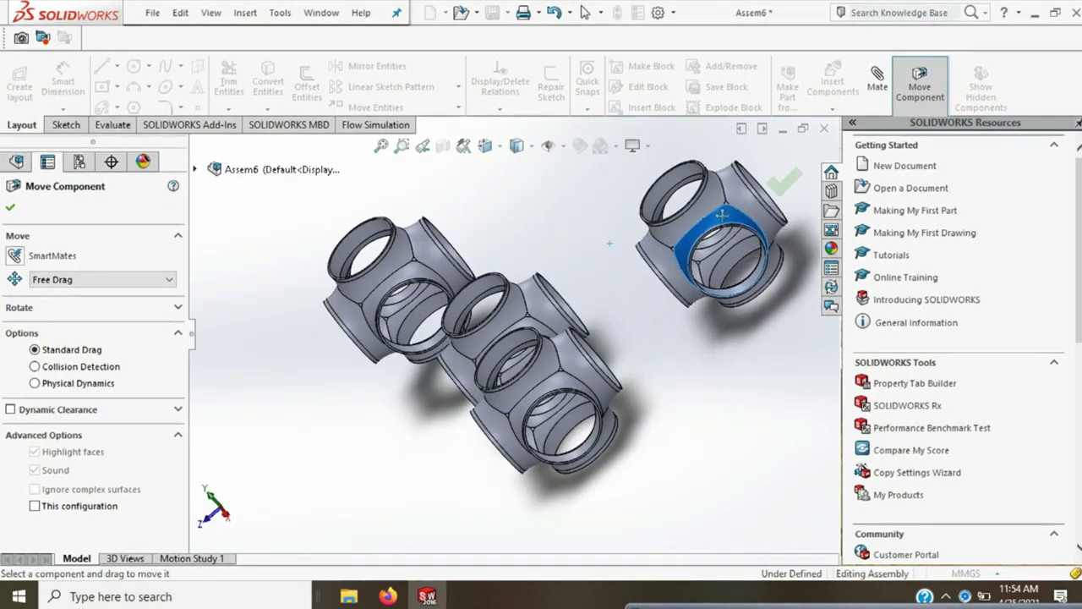
left_click(784, 183)
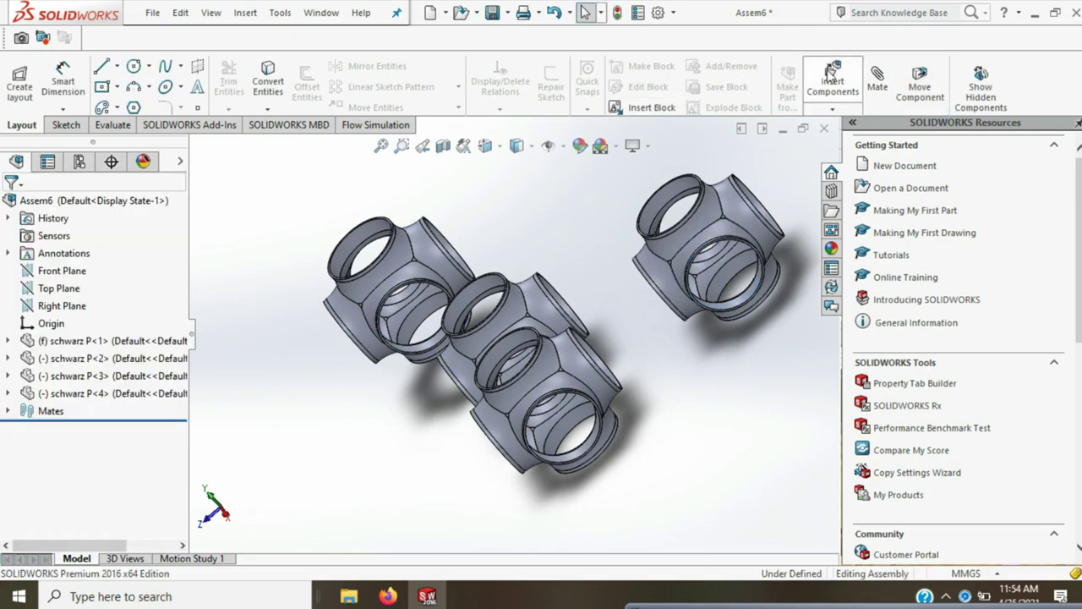
mouse_move(634, 317)
middle_mouse_down()
mouse_move(644, 330)
mouse_move(630, 296)
middle_mouse_up()
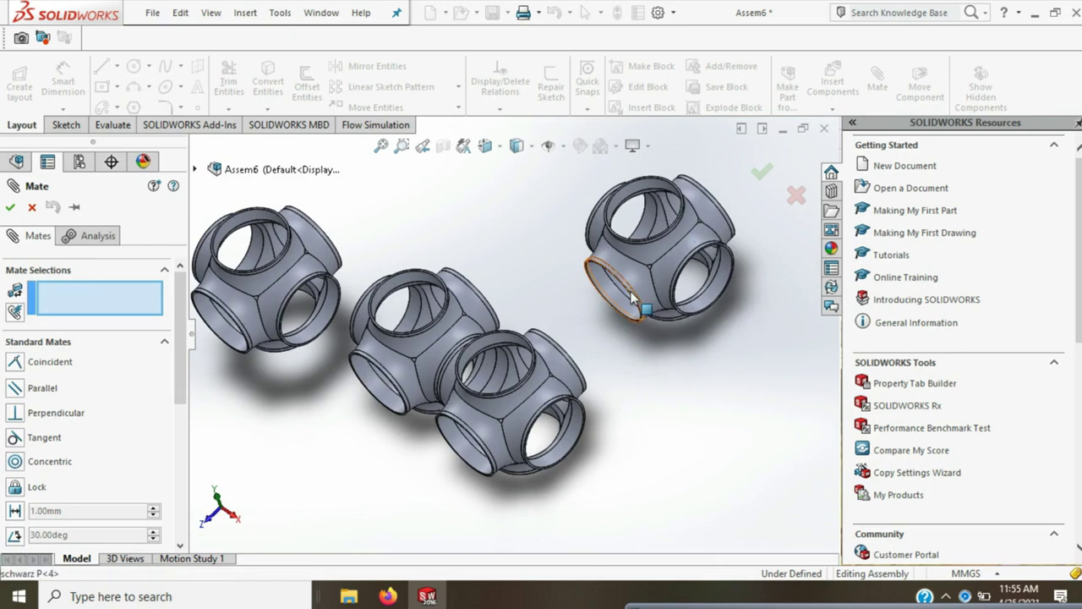
Replace the wrong face pick and mate P-4 and P-2 circular edges coincident
left_click(632, 296)
right_click(102, 295)
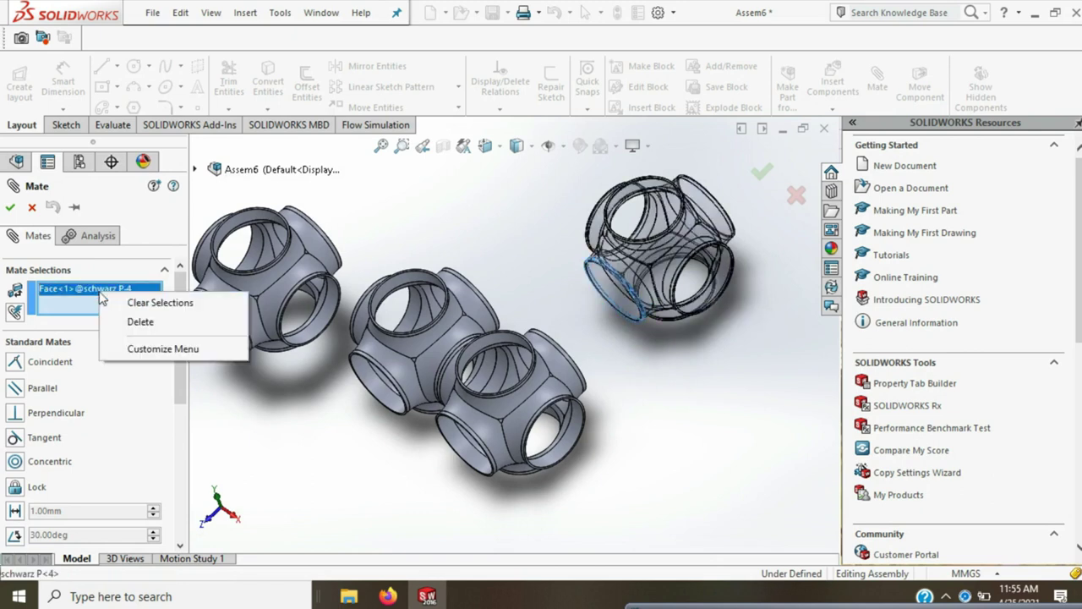
left_click(137, 322)
left_click(604, 270)
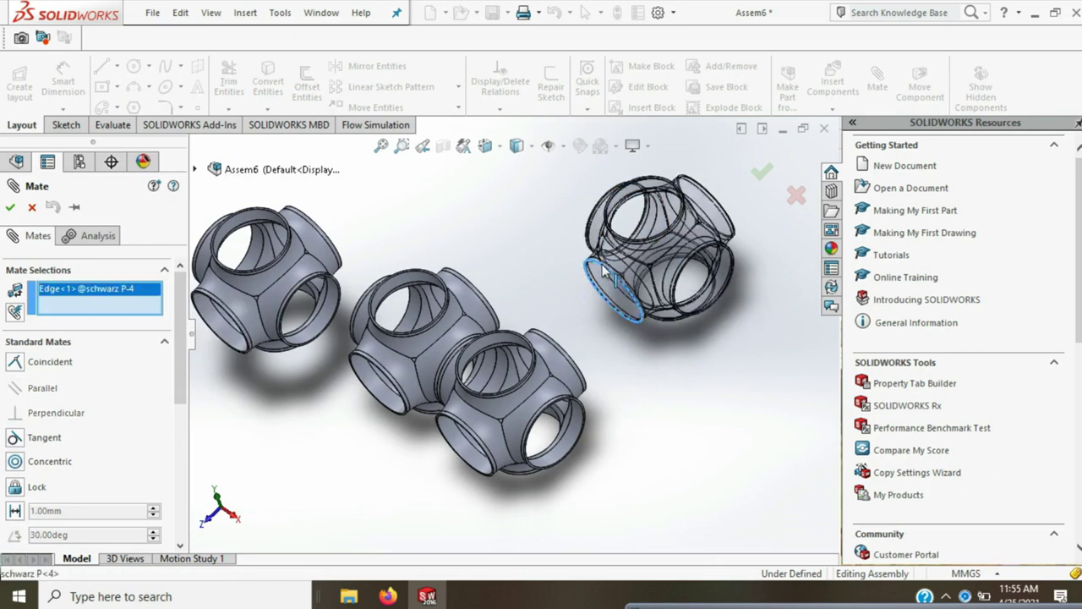
left_click(571, 359)
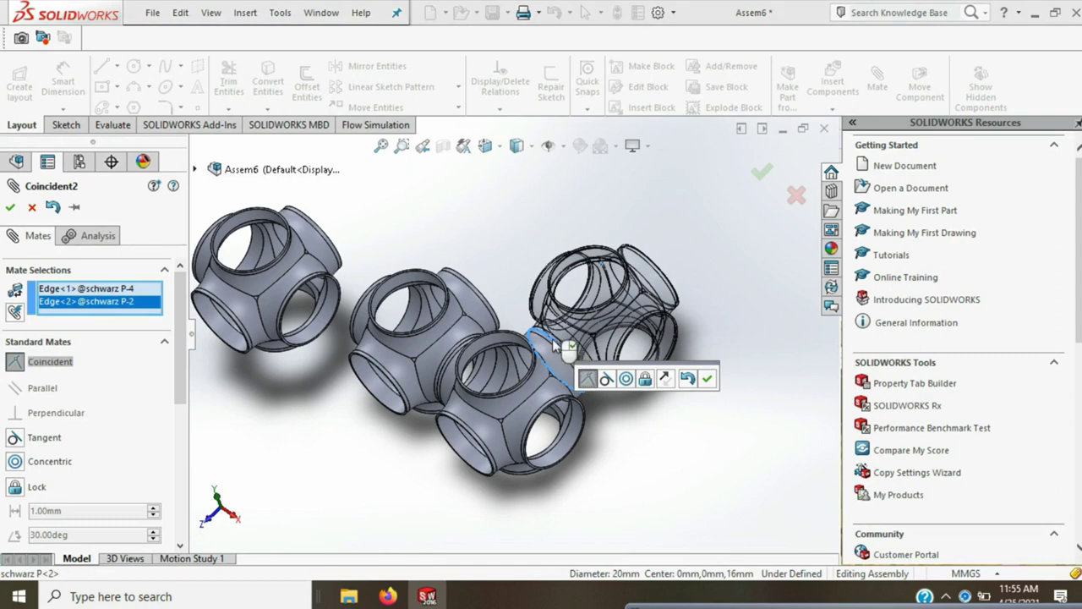
left_click(761, 172)
left_click(761, 172)
mouse_move(396, 249)
middle_mouse_down()
mouse_move(431, 364)
mouse_move(448, 248)
middle_mouse_up()
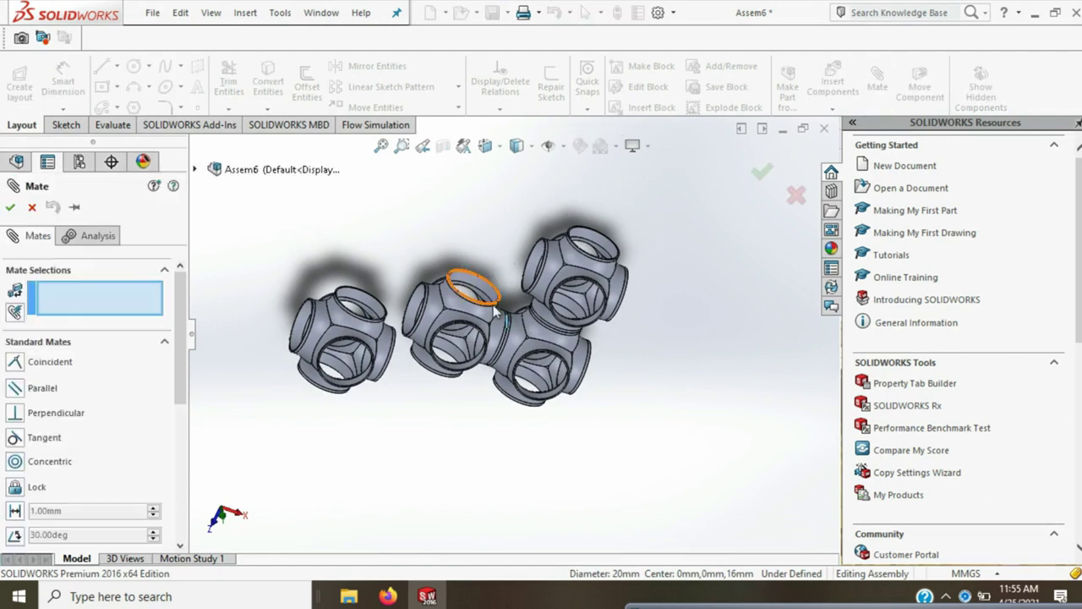
Mate the circular opening edges of P-1 and P-3 coincident to complete the 2×2 square
scroll(497, 285, "up", 2)
scroll(496, 284, "up", 2)
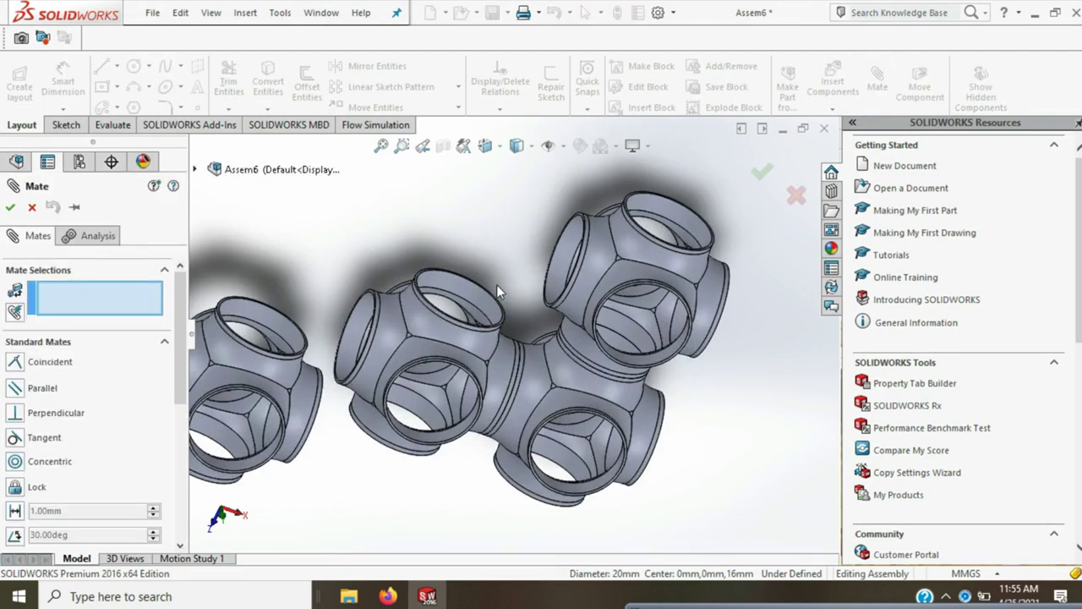
left_click(505, 328)
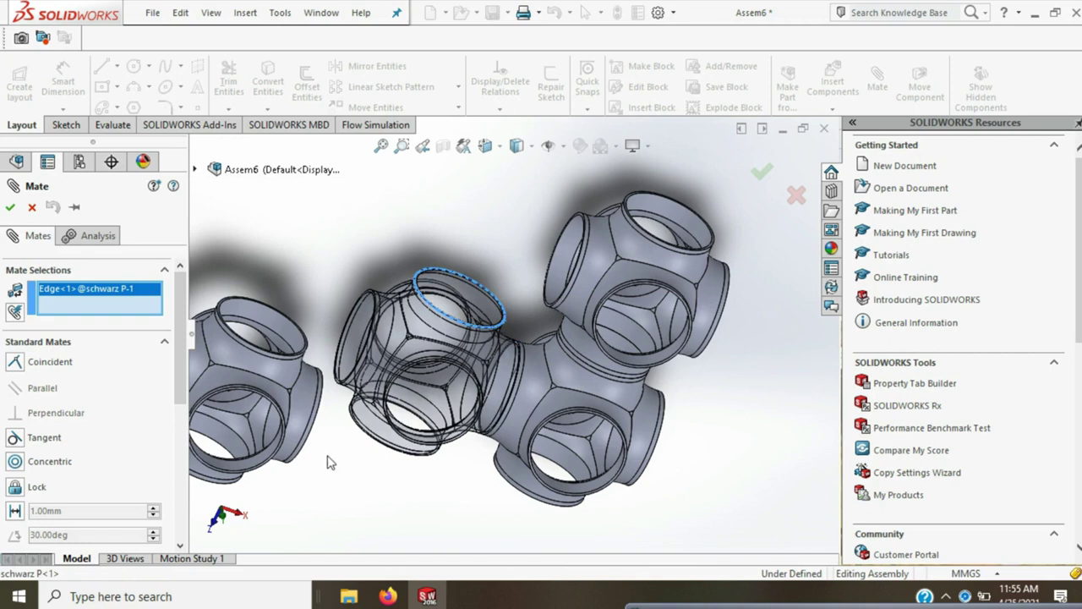
scroll(296, 479, "down", 2)
scroll(333, 428, "down", 2)
mouse_move(333, 428)
middle_mouse_down()
mouse_move(326, 417)
mouse_move(425, 329)
middle_mouse_up()
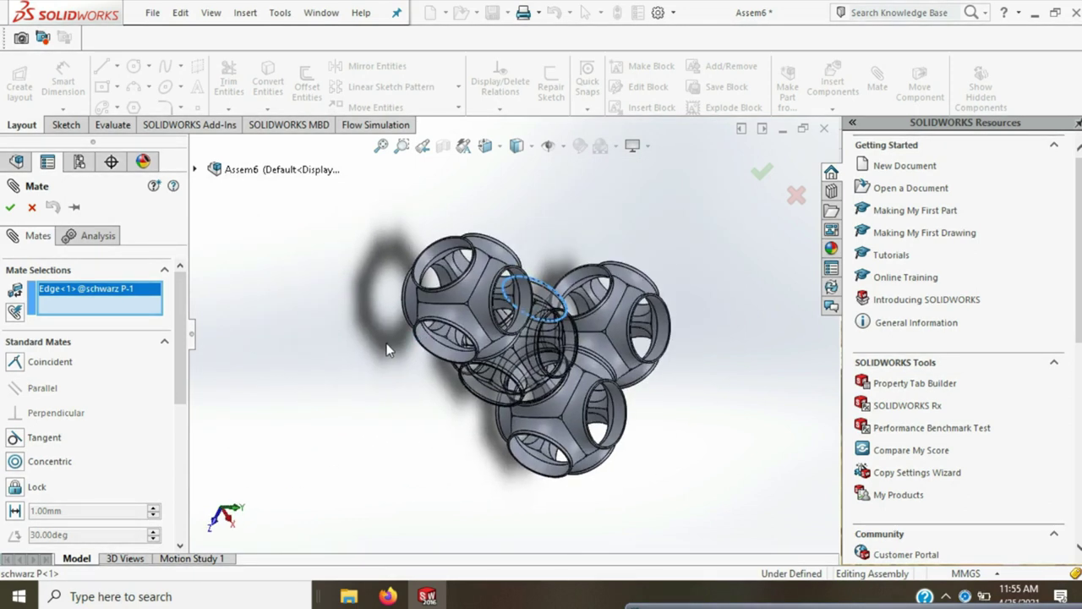
left_click(435, 337)
left_click(761, 170)
key("Return")
mouse_move(657, 374)
middle_mouse_down()
mouse_move(741, 247)
mouse_move(715, 299)
mouse_move(602, 189)
mouse_move(513, 305)
mouse_move(501, 365)
middle_mouse_up()
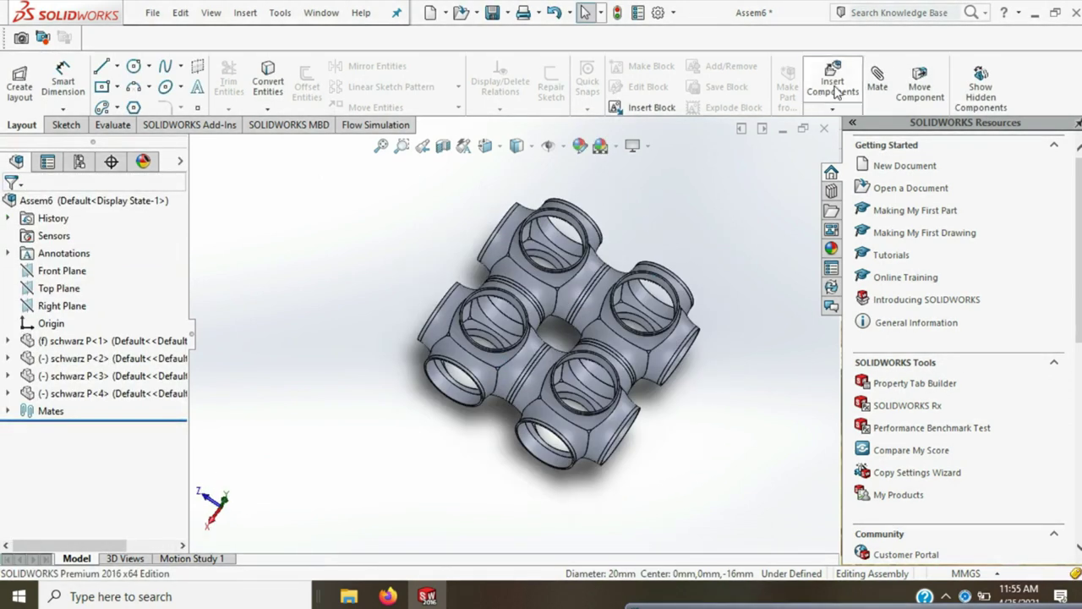
Insert a fifth schwarz P cell at the upper left
left_click(833, 85)
left_click(83, 481)
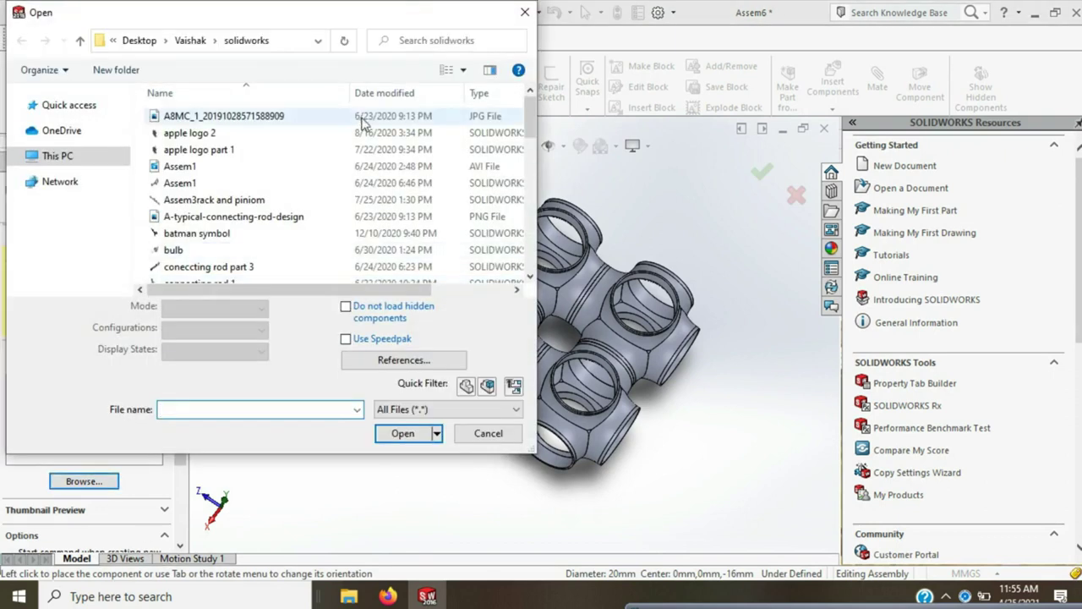
left_click_drag(532, 135, 531, 211)
left_click(211, 244)
left_click(402, 405)
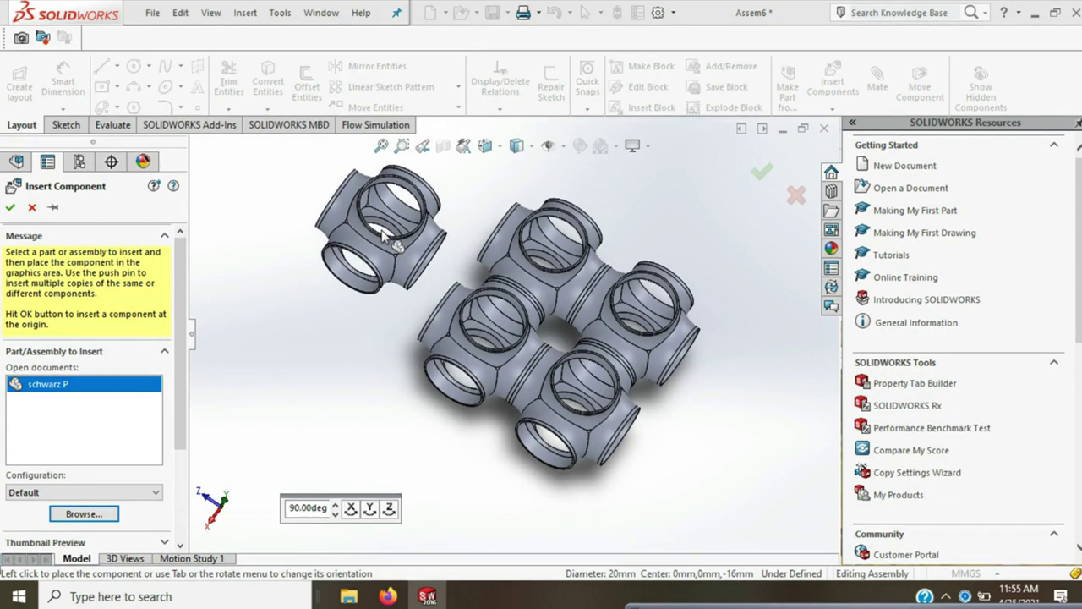
left_click(382, 230)
Insert a sixth schwarz P cell at the left
left_click(851, 92)
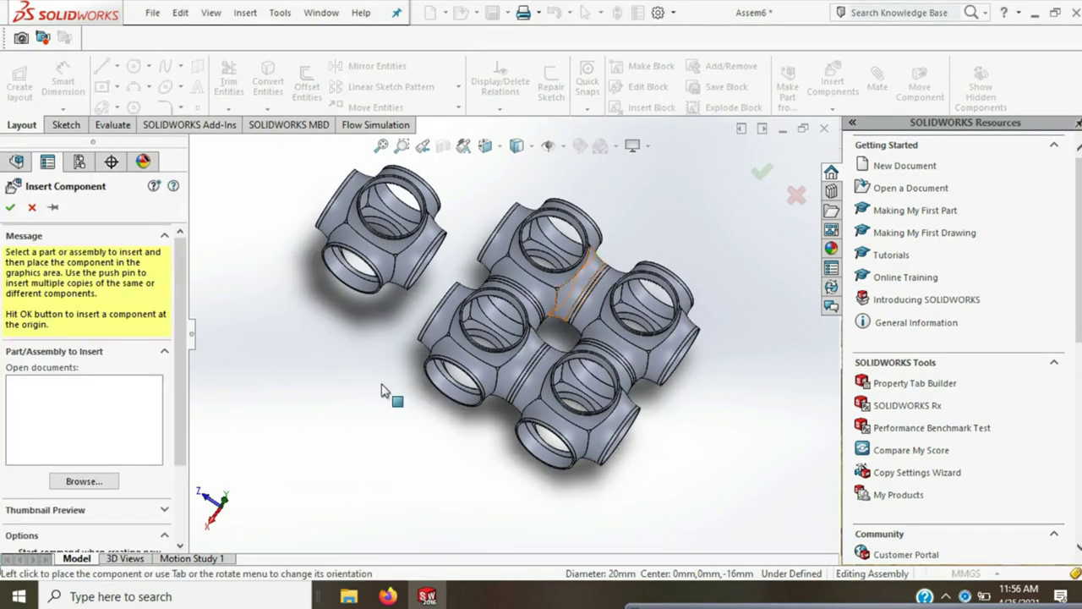
left_click(83, 481)
scroll(330, 254, "down", 10)
scroll(329, 277, "down", 2)
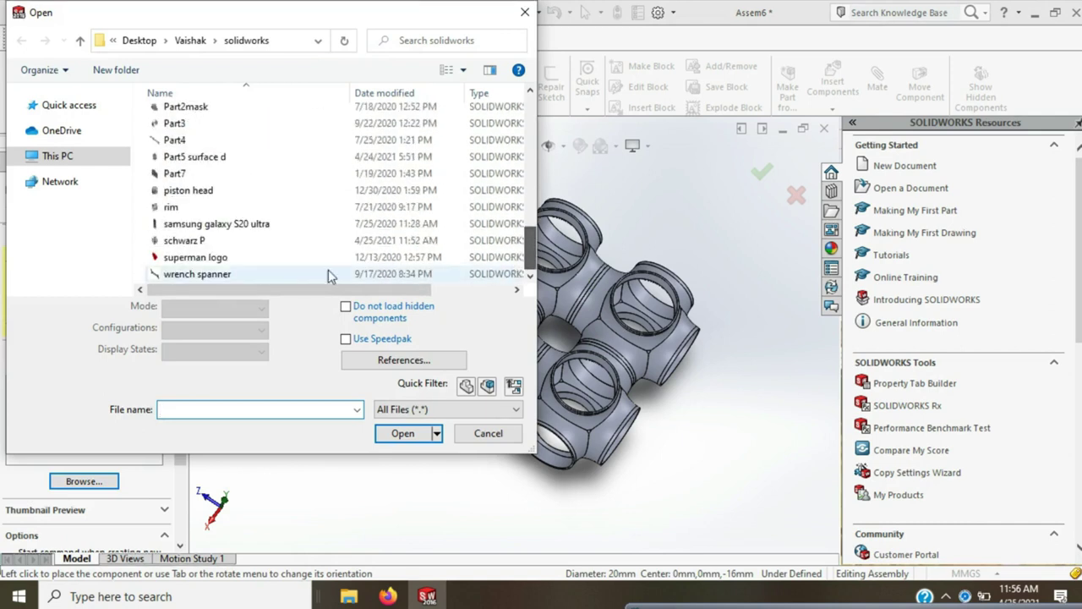
left_click(279, 241)
left_click(404, 411)
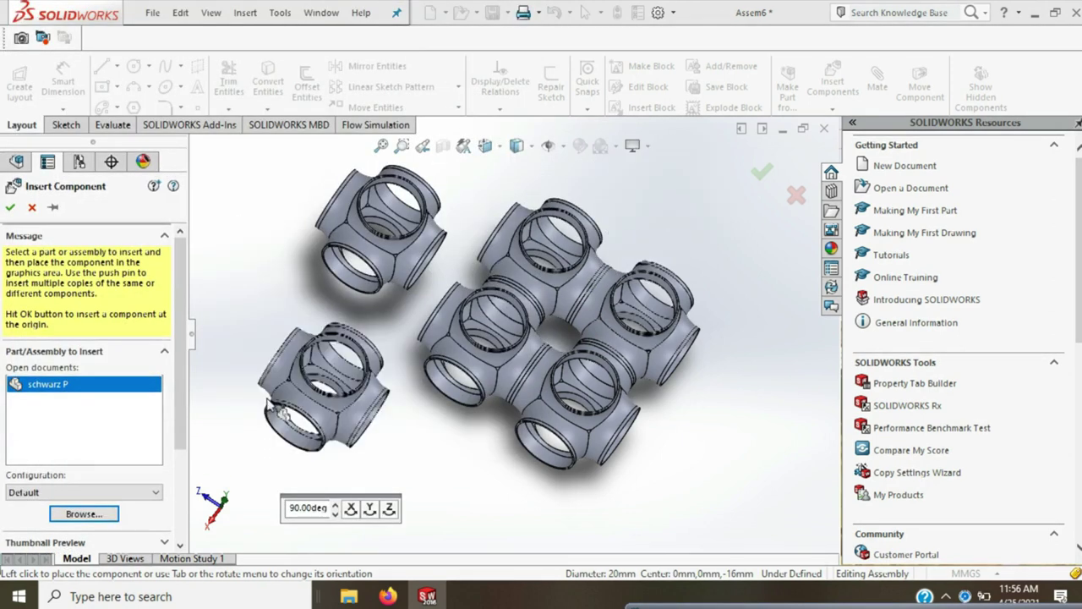
left_click(241, 391)
Insert a seventh schwarz P cell at the upper right
left_click(833, 85)
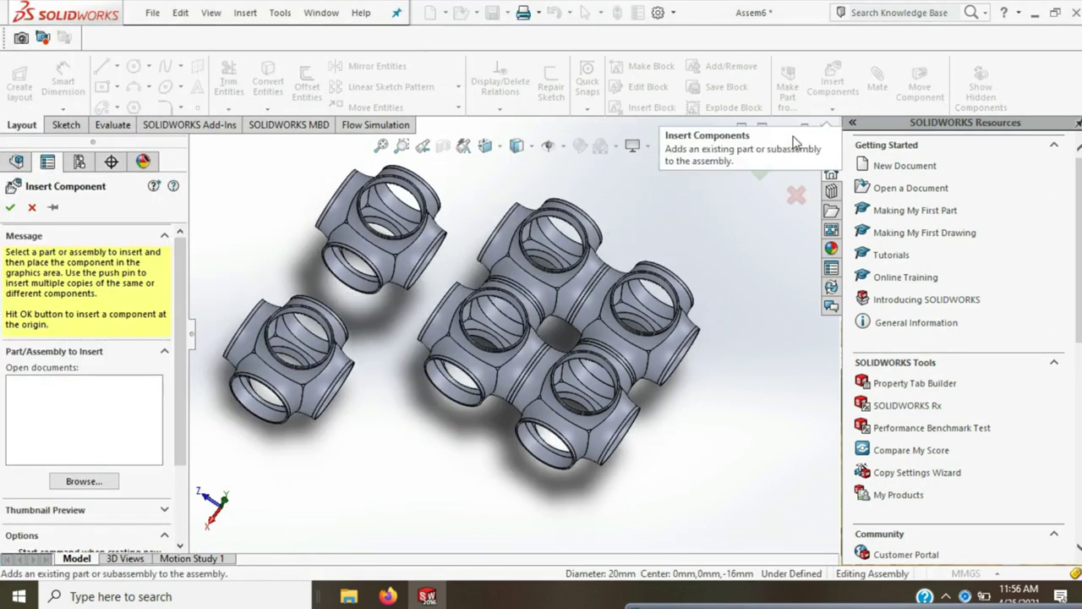
left_click(83, 481)
scroll(526, 152, "down", 1)
scroll(372, 135, "down", 6)
scroll(341, 249, "down", 1)
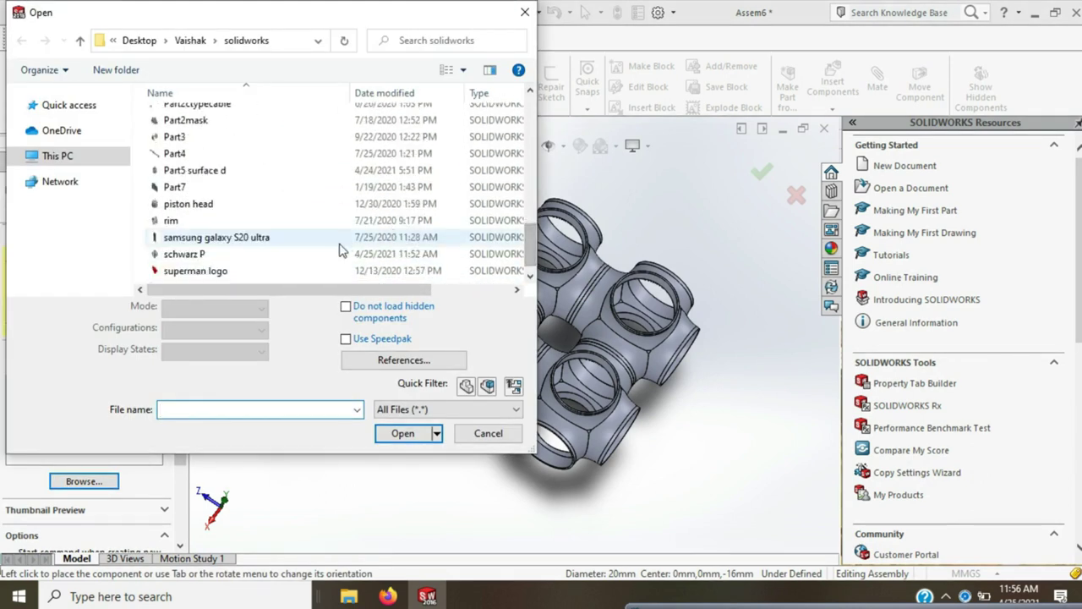
left_click(340, 254)
left_click(403, 433)
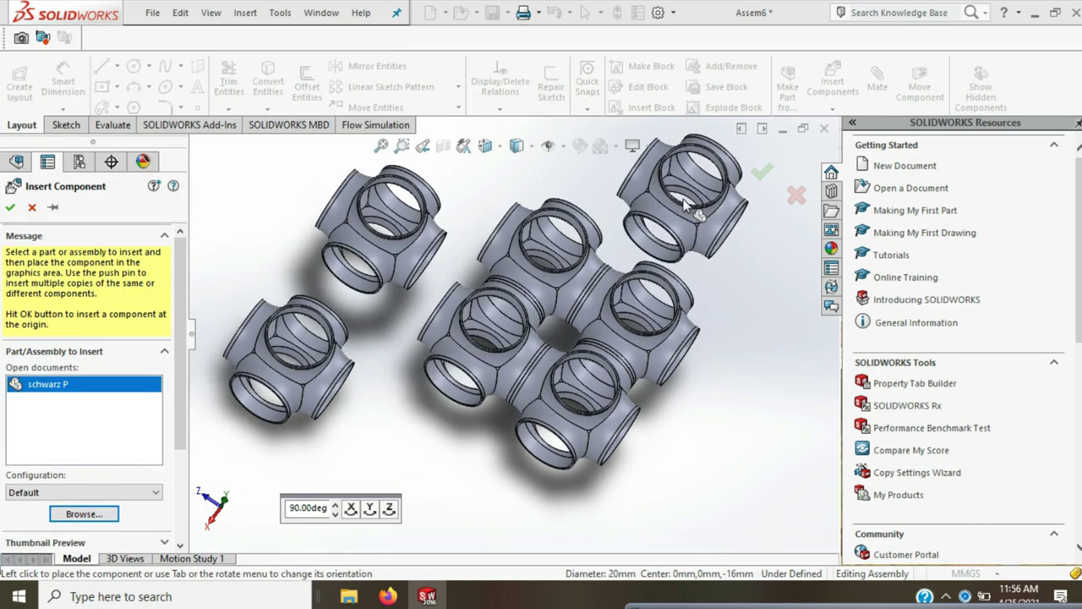
left_click(685, 203)
Insert the eighth schwarz P cell, bringing the assembly to P<1>–P<8>
left_click(833, 91)
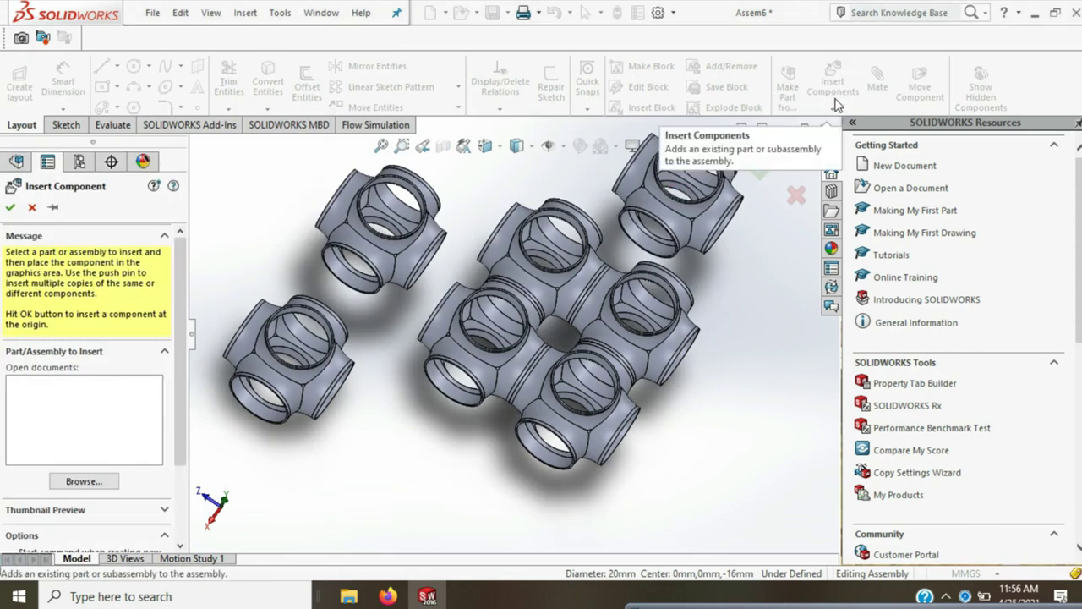
left_click(83, 481)
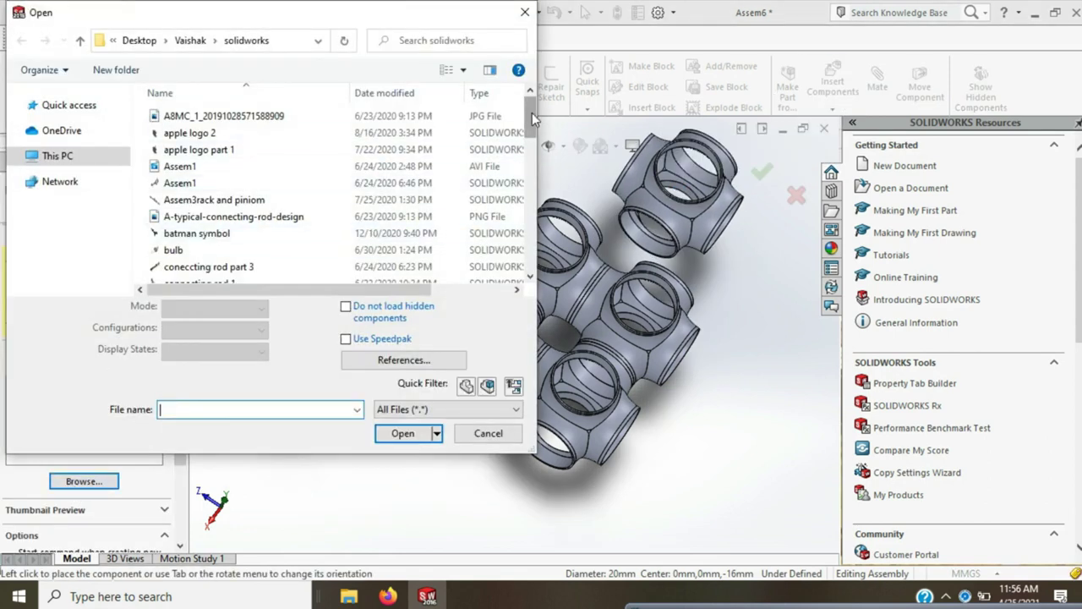
scroll(246, 253, "down", 5)
scroll(246, 272, "down", 3)
left_click(241, 241)
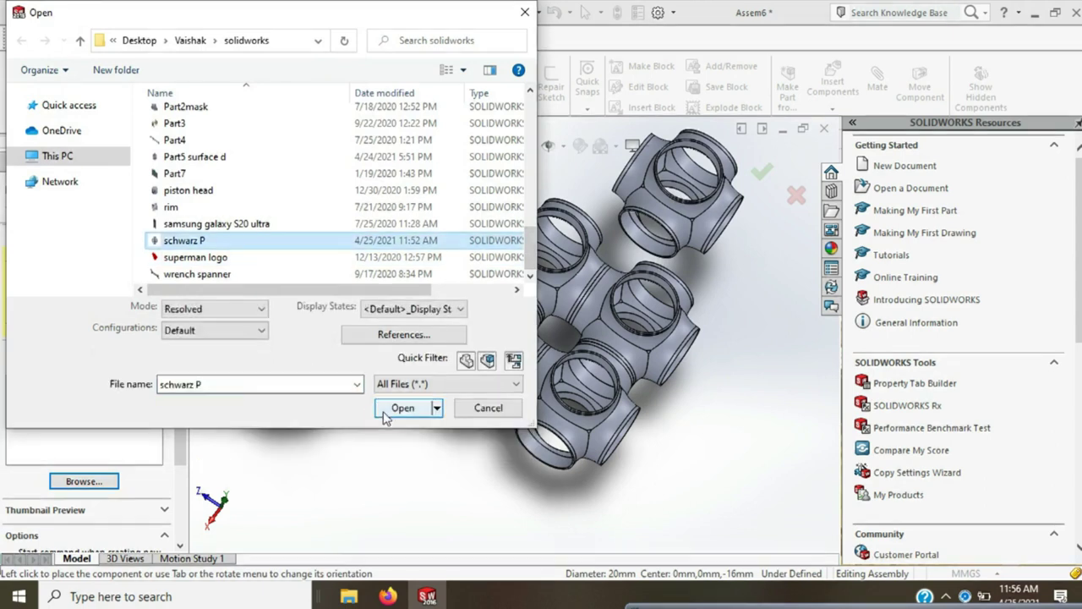
left_click(397, 431)
key("Escape")
mouse_move(502, 413)
middle_mouse_down()
mouse_move(510, 301)
mouse_move(515, 318)
middle_mouse_up()
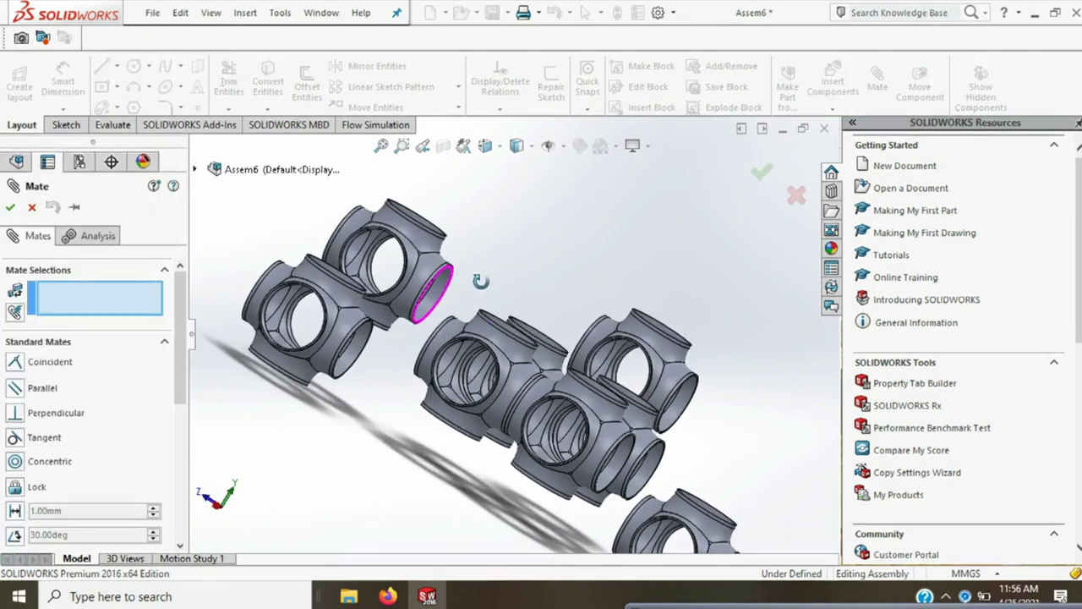
Mate the opening edges of cells P-2 and P-5 coincident
middle_click_drag(484, 288, 458, 376)
scroll(371, 373, "down", 2)
scroll(371, 373, "down", 2)
left_click(555, 316)
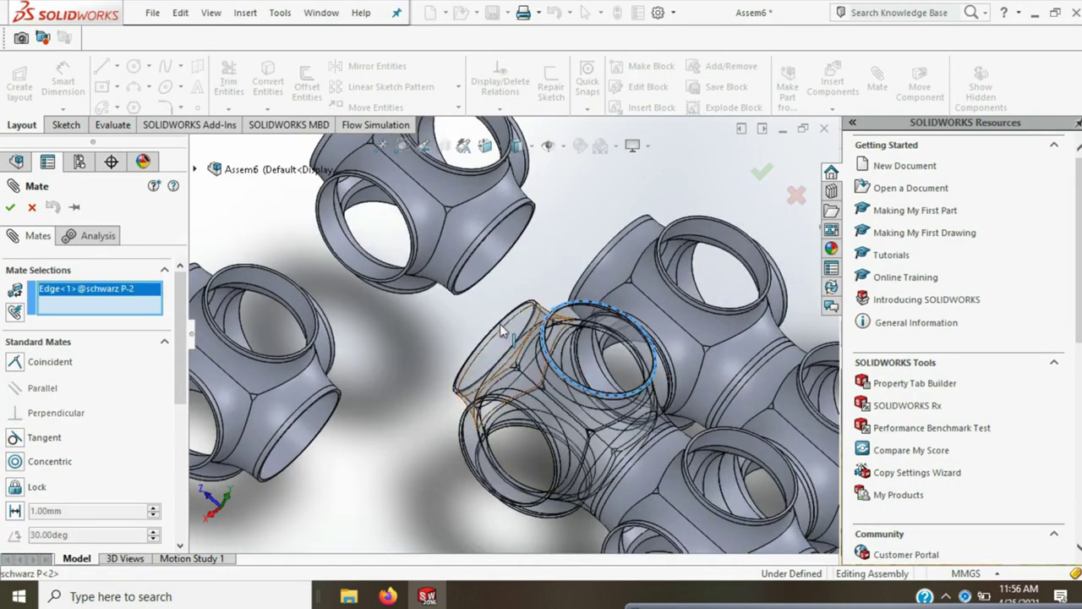
middle_click_drag(402, 320, 419, 305)
left_click(420, 302)
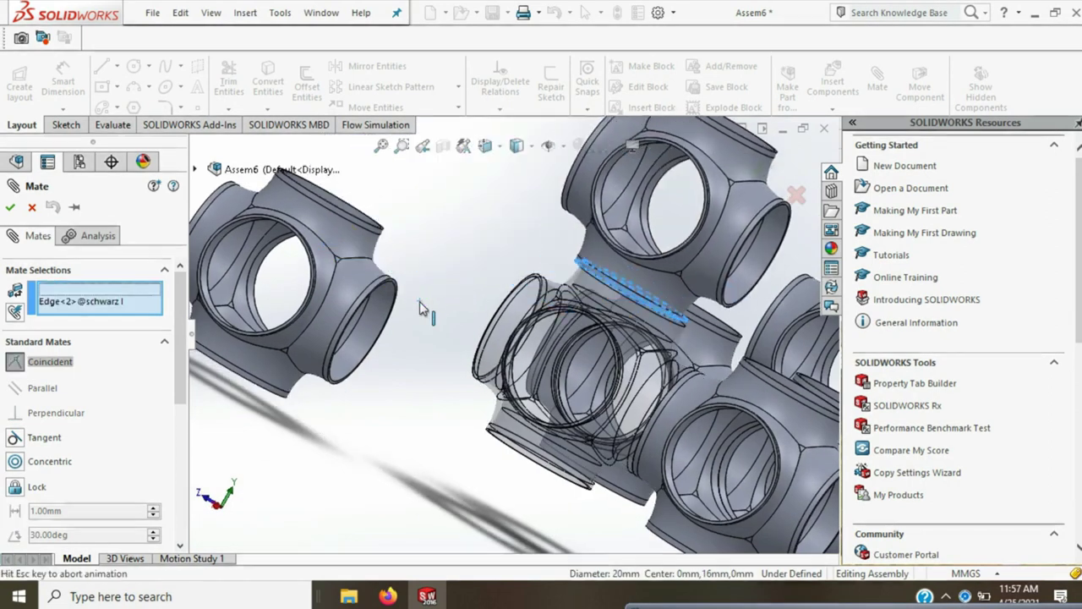
left_click(761, 163)
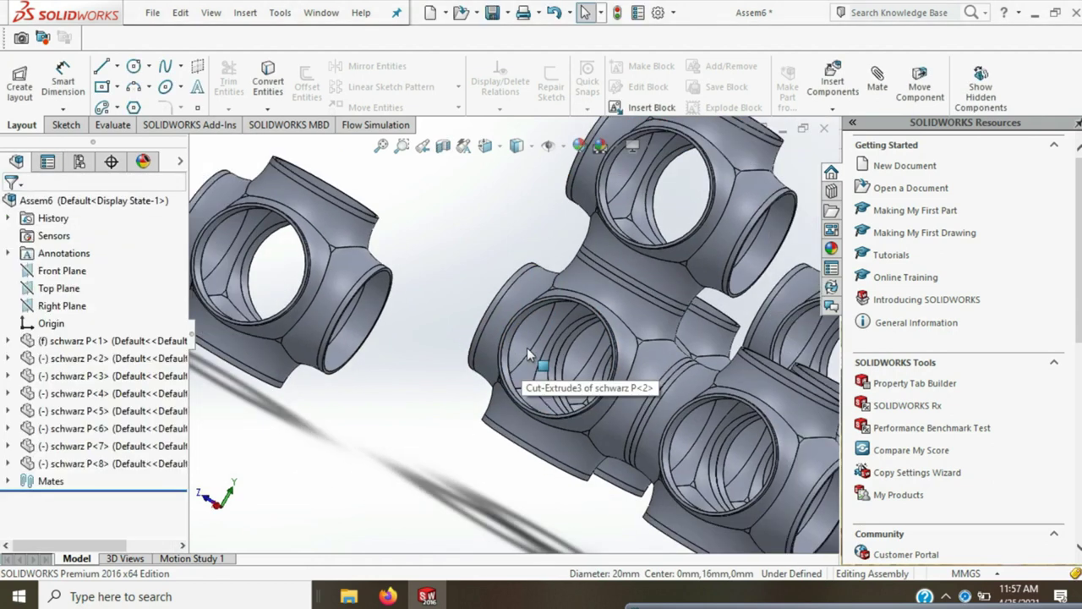
Mate the opening edges of cells P-4 and P-8 coincident
scroll(386, 428, "up", 3)
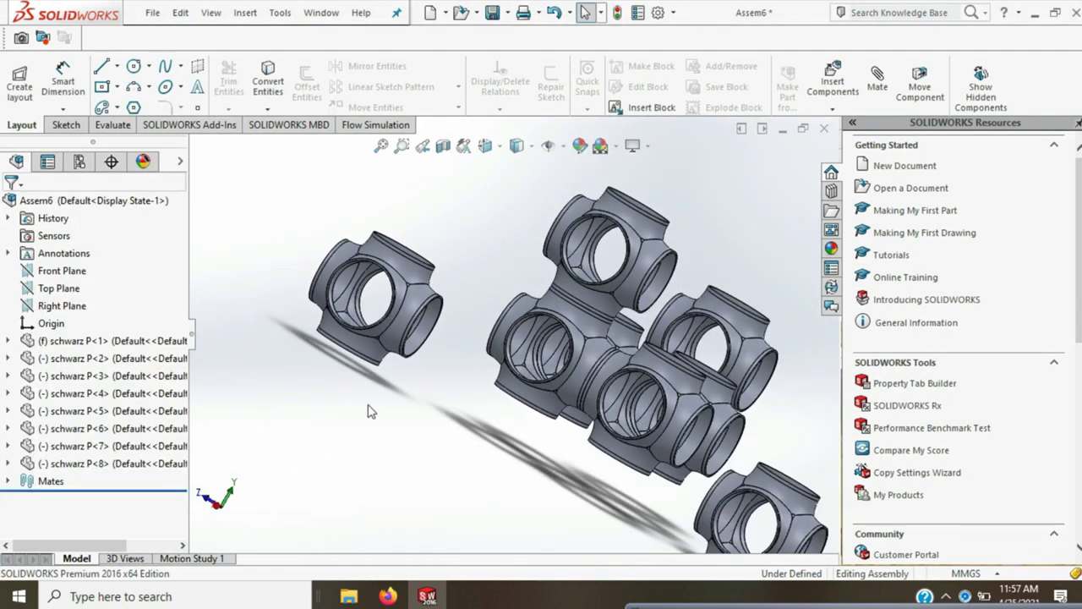
middle_click_drag(674, 253, 647, 337)
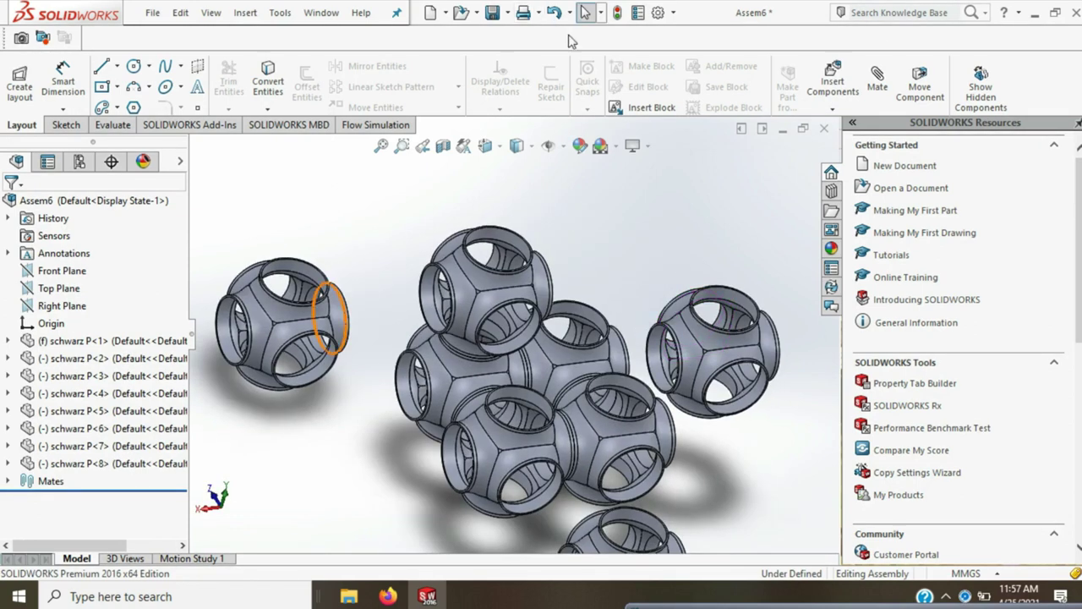
left_click(548, 416)
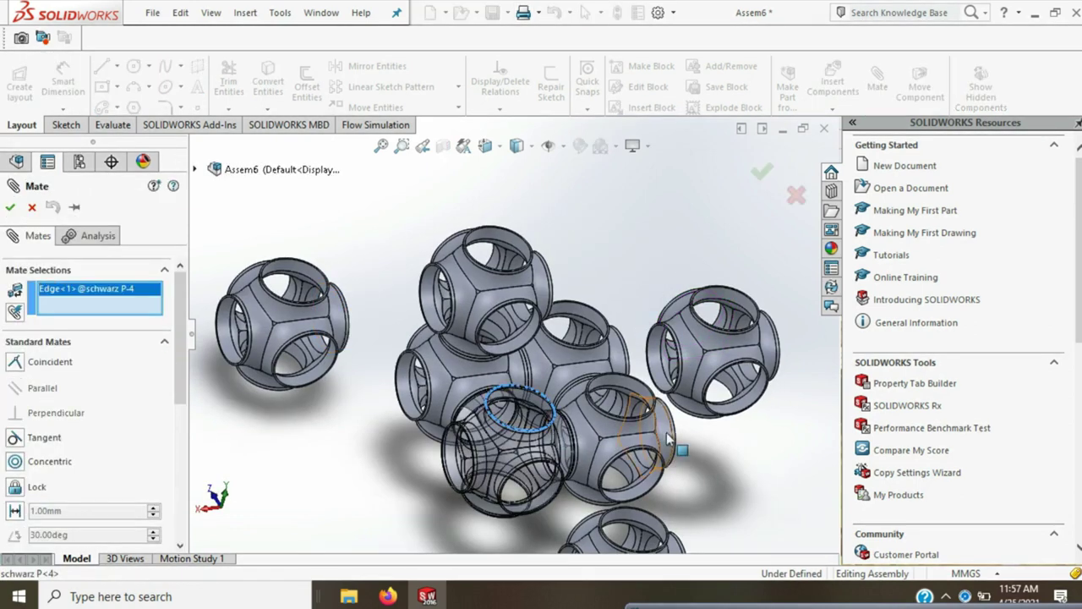
middle_click_drag(732, 457, 693, 299)
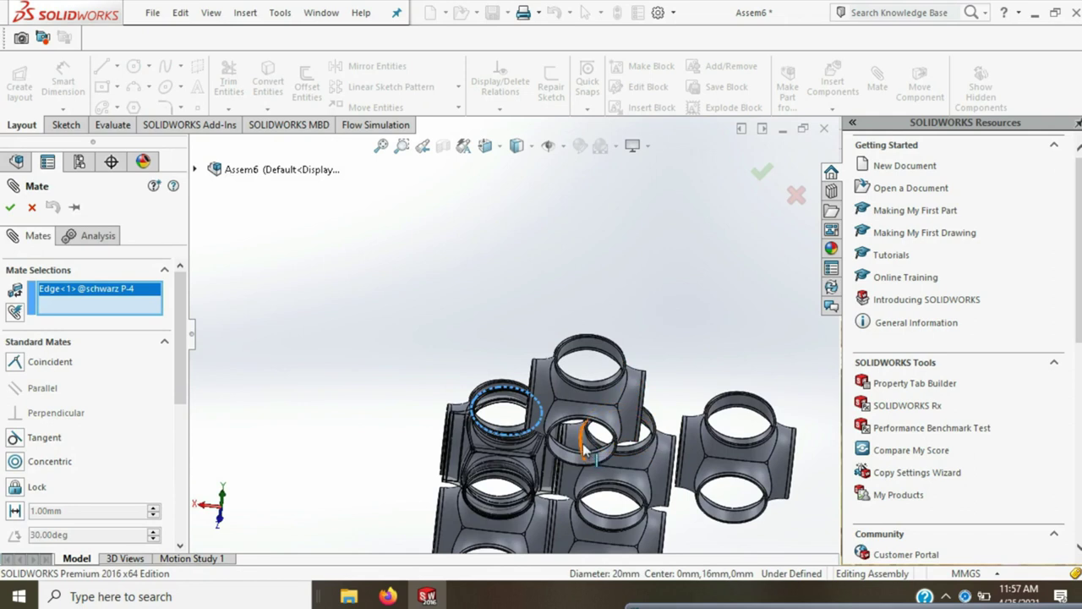
left_click(599, 427)
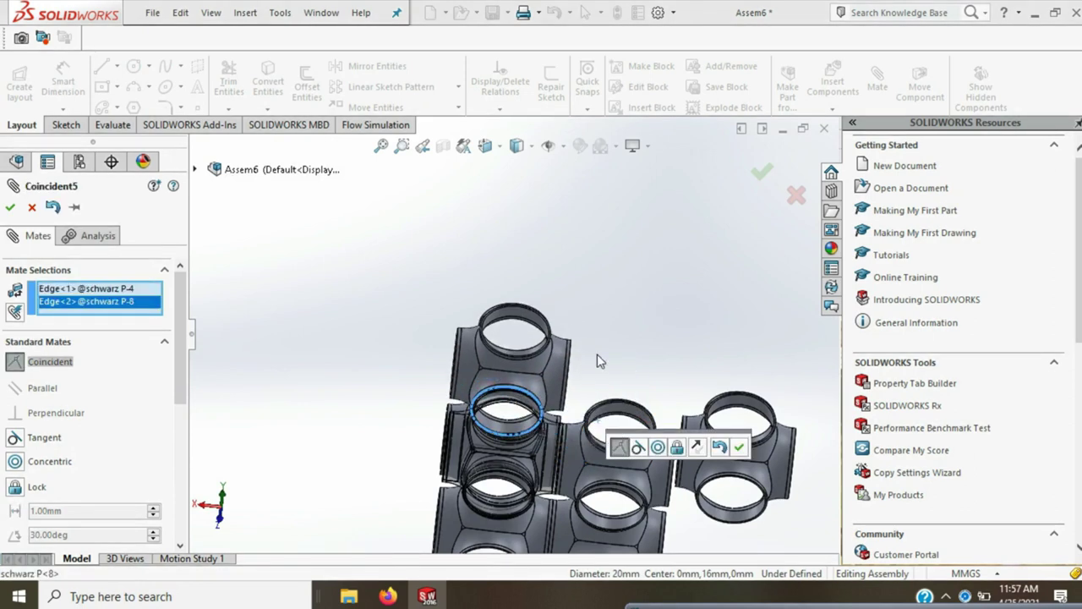
middle_click_drag(597, 358, 814, 165)
left_click(761, 172)
left_click(762, 171)
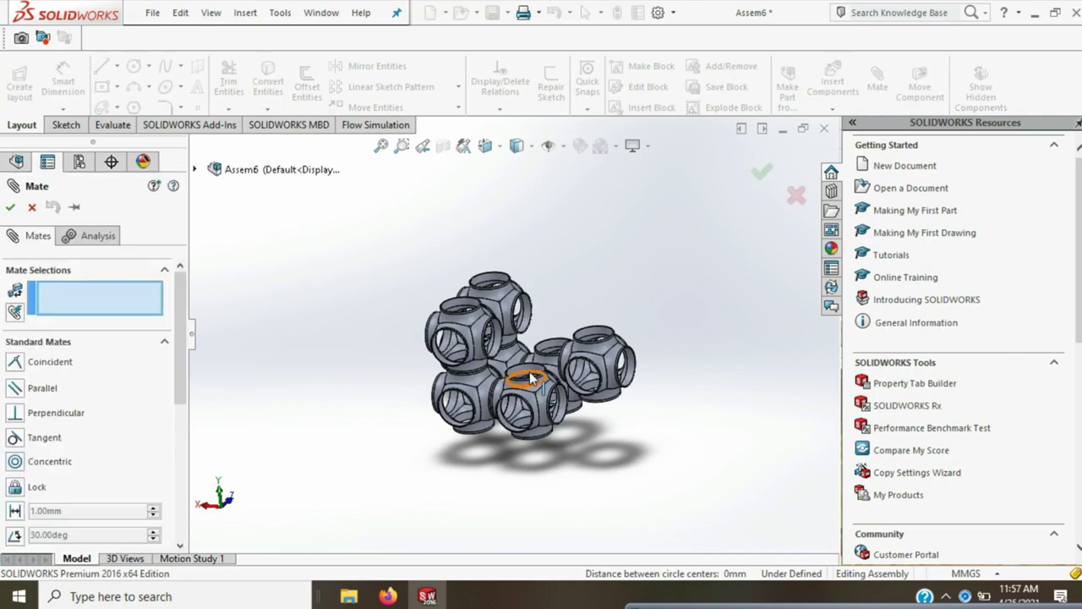
Mate the opening edges of cells P-3 and P-7 coincident
scroll(531, 378, "down", 3)
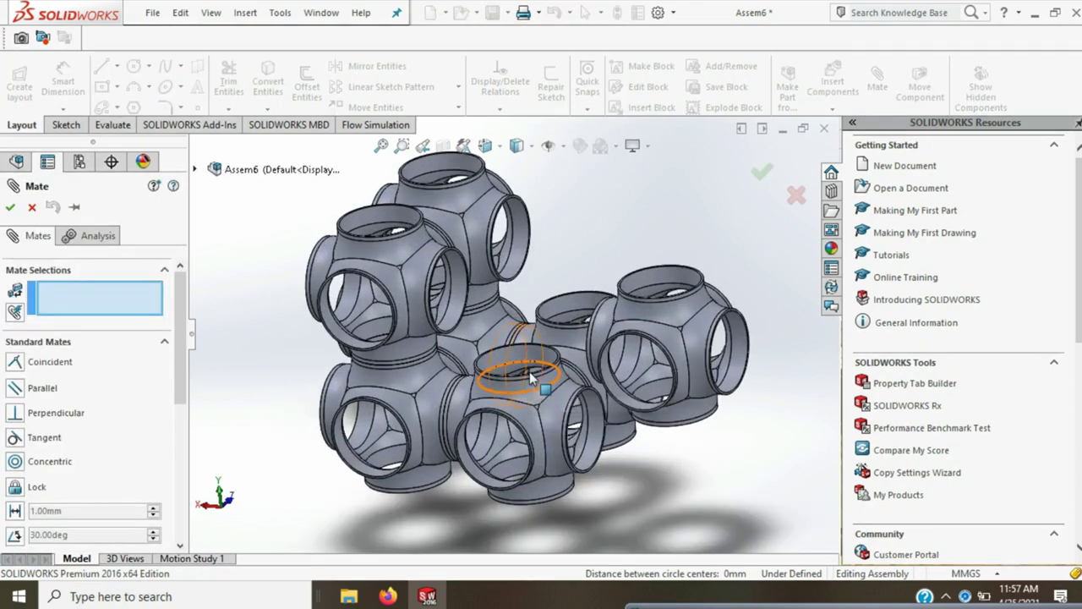
middle_click_drag(530, 371, 522, 389)
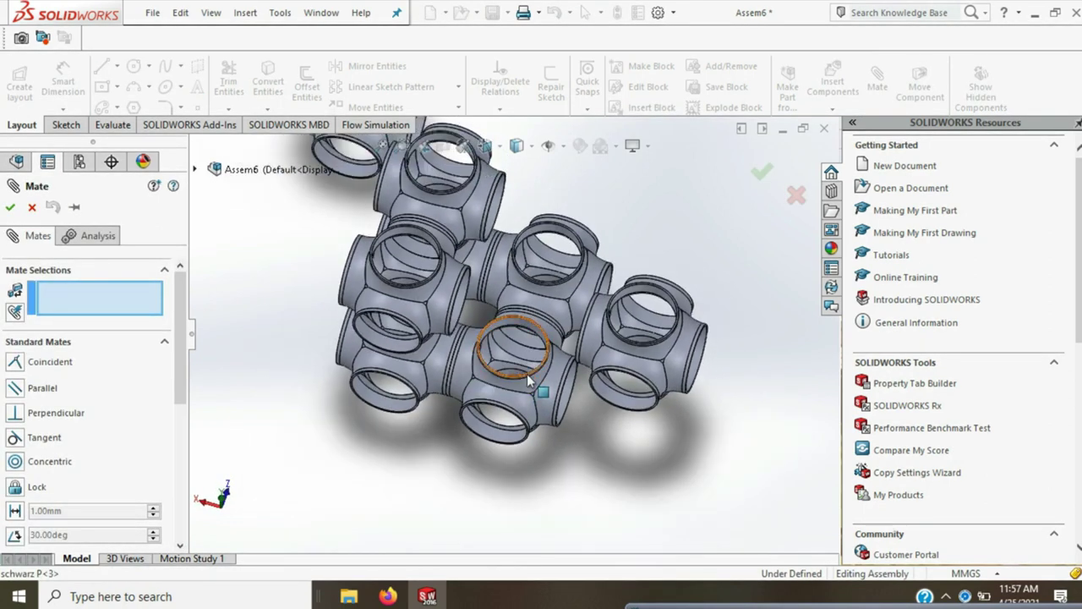
scroll(527, 374, "down", 3)
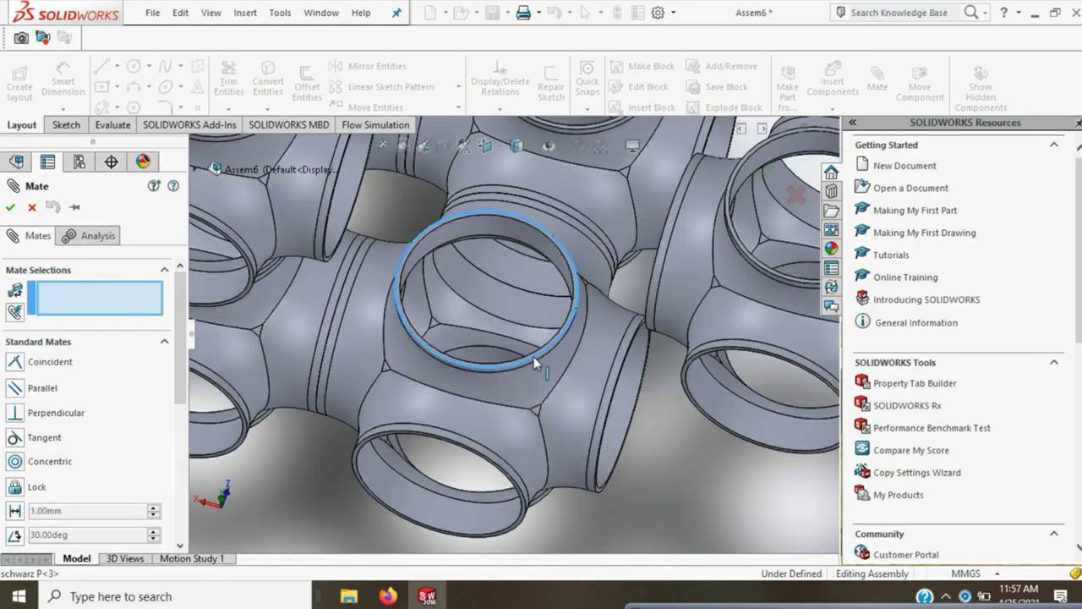
left_click(534, 356)
mouse_move(534, 356)
middle_mouse_down()
mouse_move(602, 300)
mouse_move(583, 245)
middle_mouse_up()
scroll(582, 246, "down", 2)
left_click(544, 222)
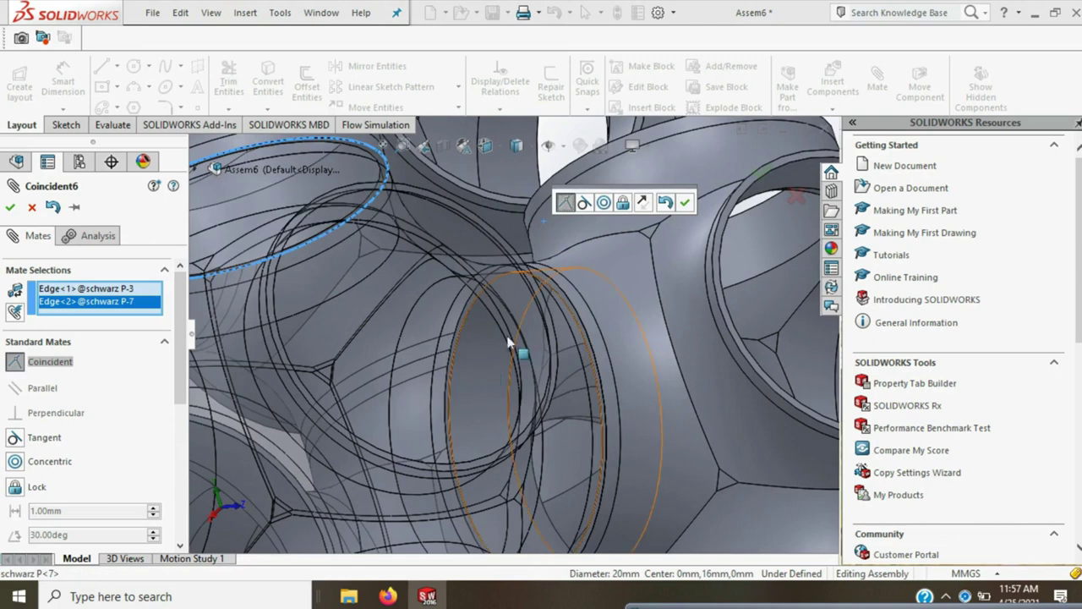
left_click(764, 171)
left_click(624, 311)
Mate the openings of cells P-1 and P-6 and fit the lattice in view
scroll(624, 312, "up", 4)
scroll(624, 312, "up", 3)
scroll(625, 315, "up", 1)
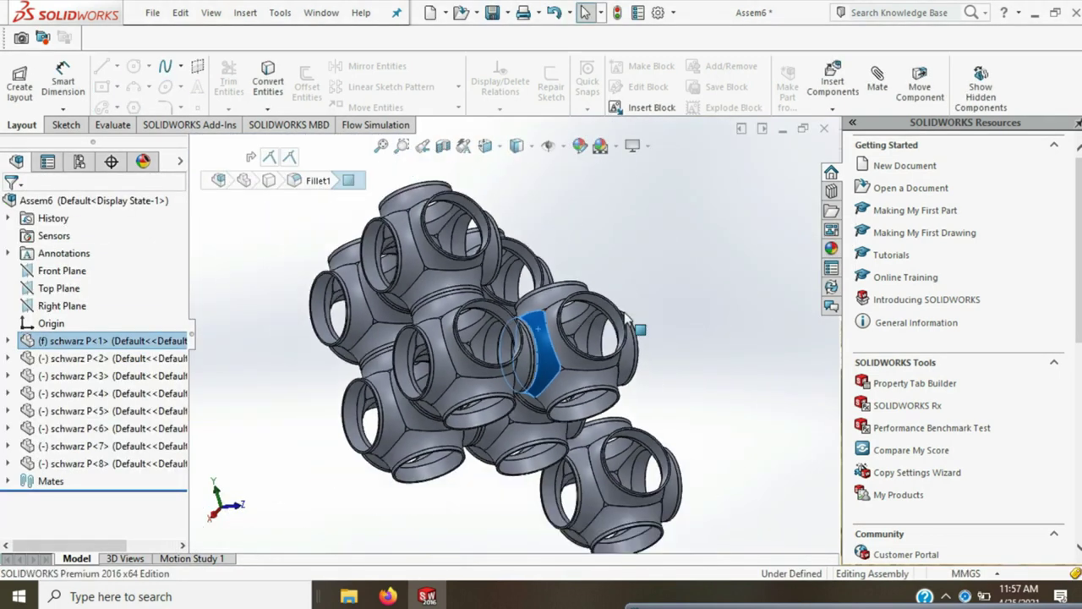
middle_click_drag(672, 336, 683, 472)
left_click(683, 472)
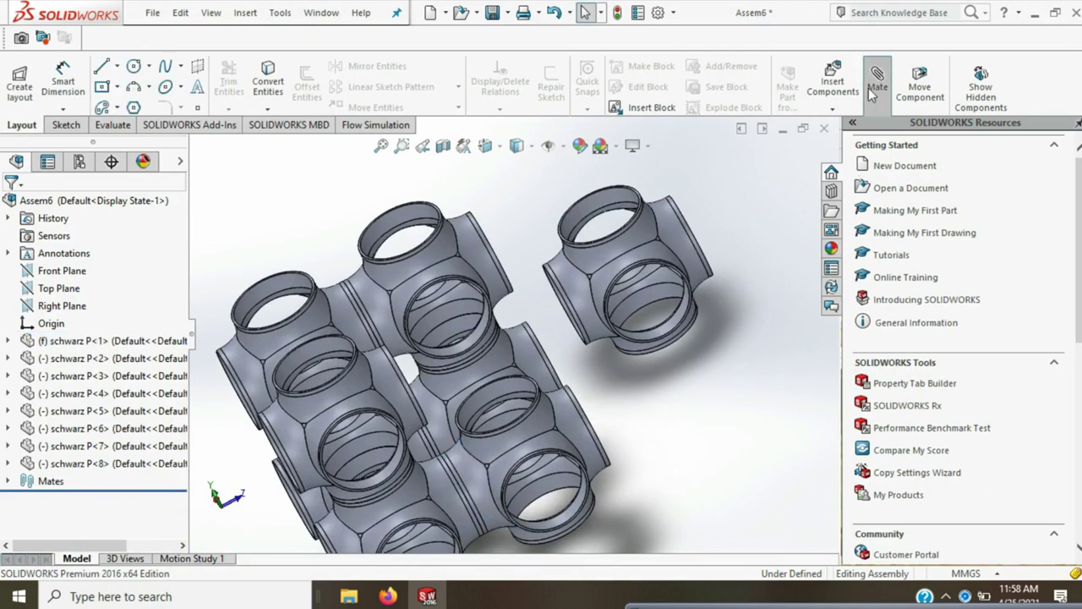
left_click(536, 403)
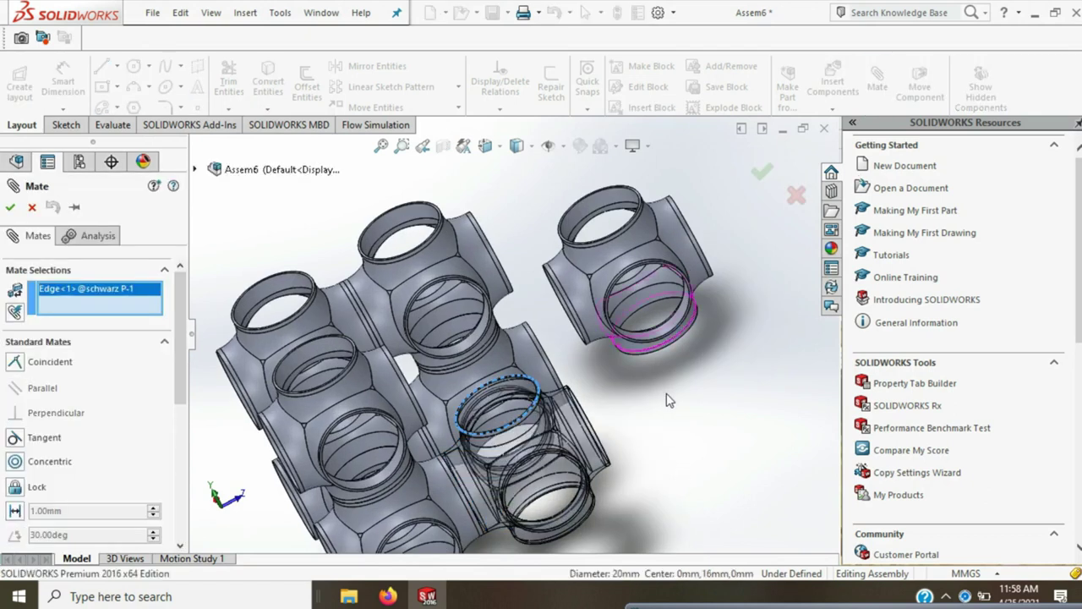
middle_click_drag(668, 400, 609, 335)
left_click(643, 313)
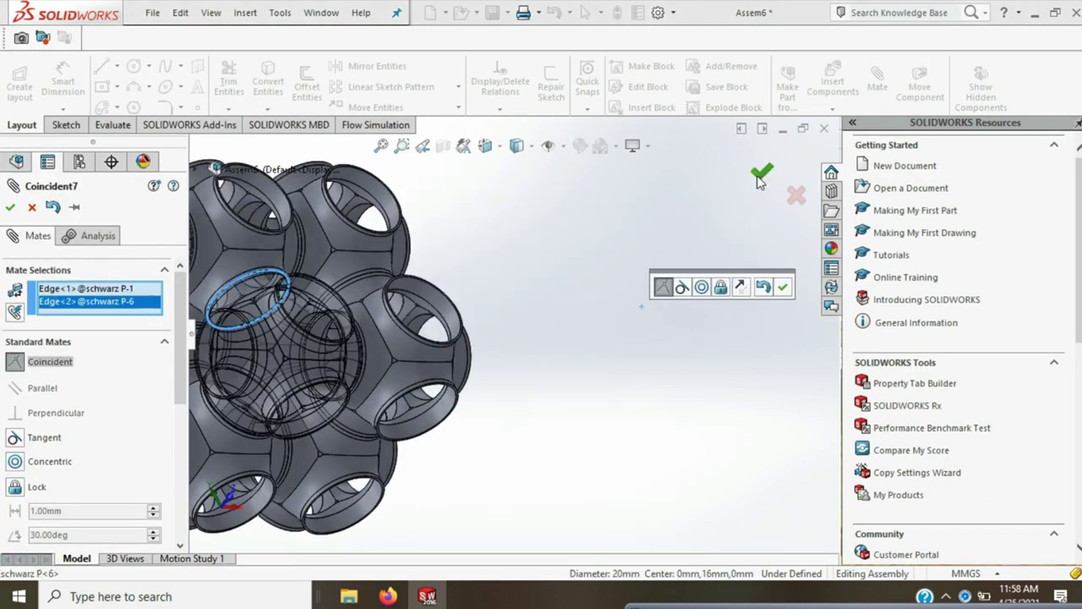
key("Return")
key("Return")
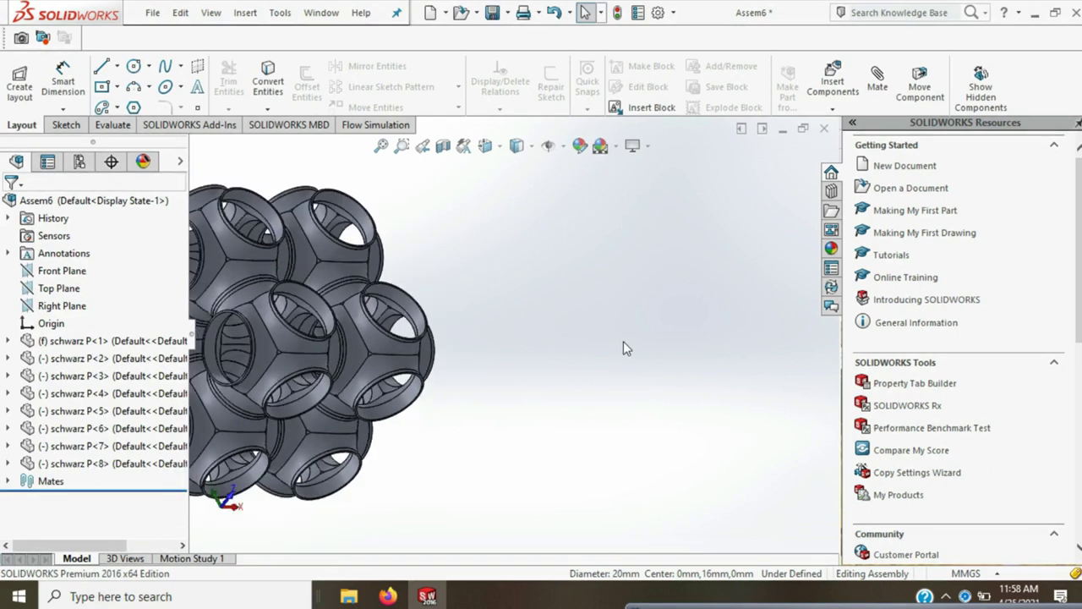
key("f")
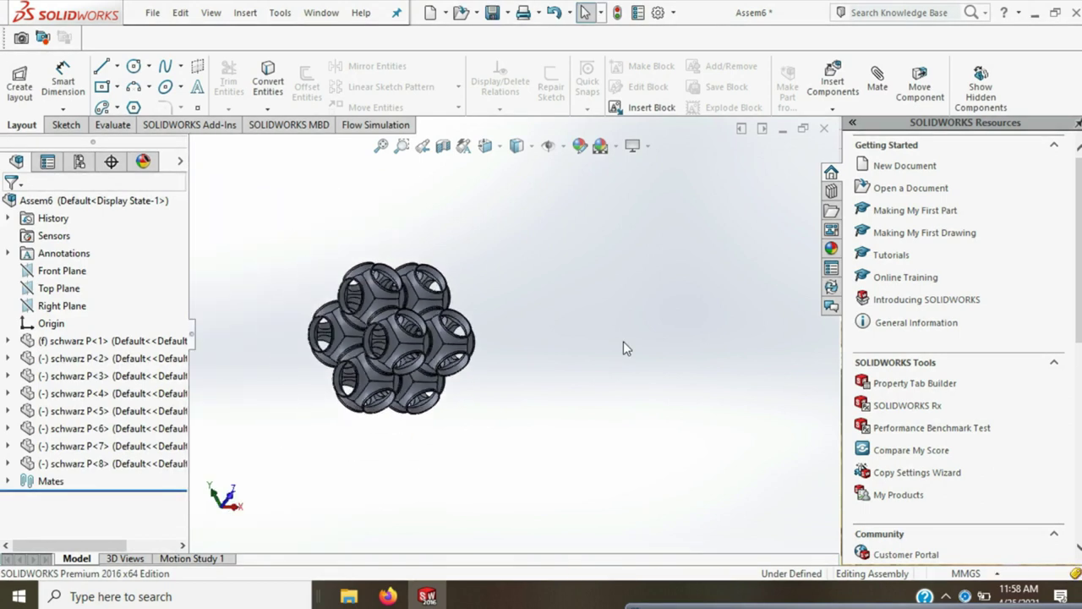
mouse_move(451, 322)
middle_mouse_down()
mouse_move(681, 322)
mouse_move(683, 398)
mouse_move(553, 352)
mouse_move(656, 219)
mouse_move(803, 218)
mouse_move(493, 302)
mouse_move(544, 241)
mouse_move(742, 295)
mouse_move(795, 336)
middle_mouse_up()
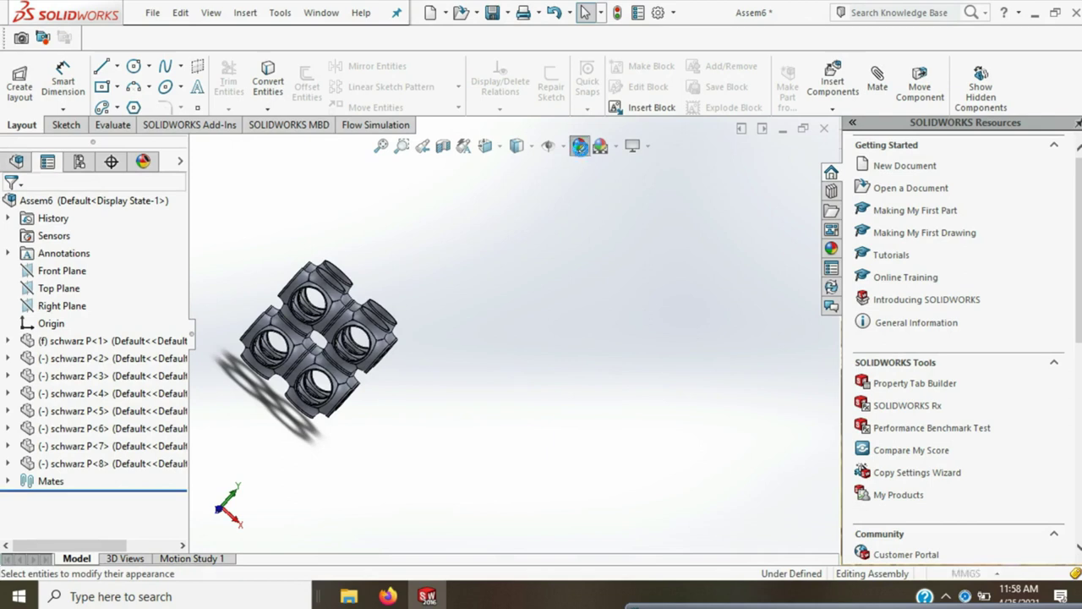
left_click(580, 145)
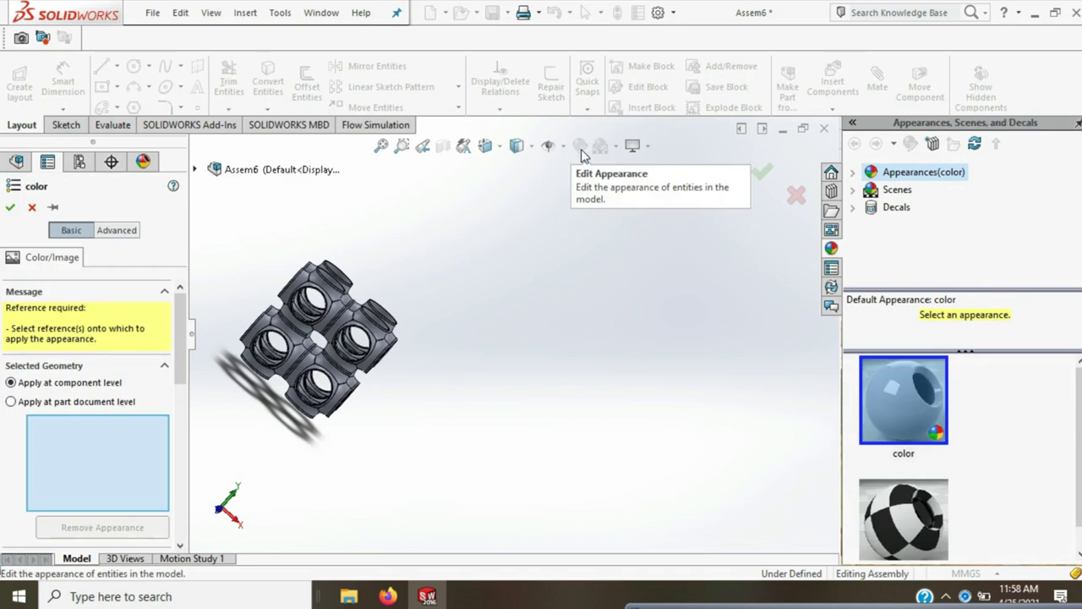
Select the schwarz P cells and apply the white 255/255/255 colour appearance
left_click_drag(175, 372, 178, 447)
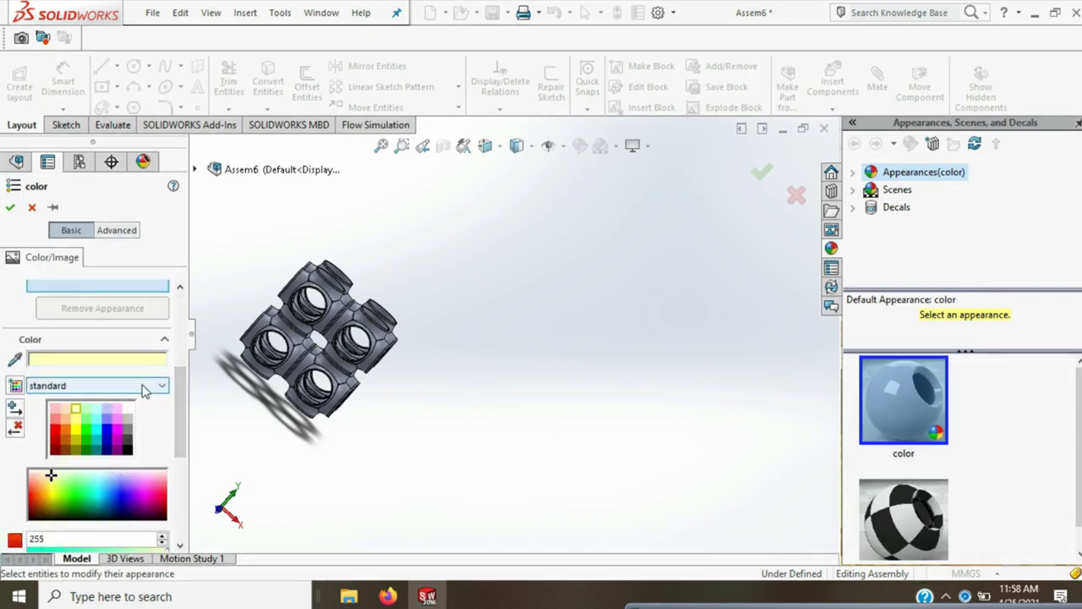
left_click(309, 372)
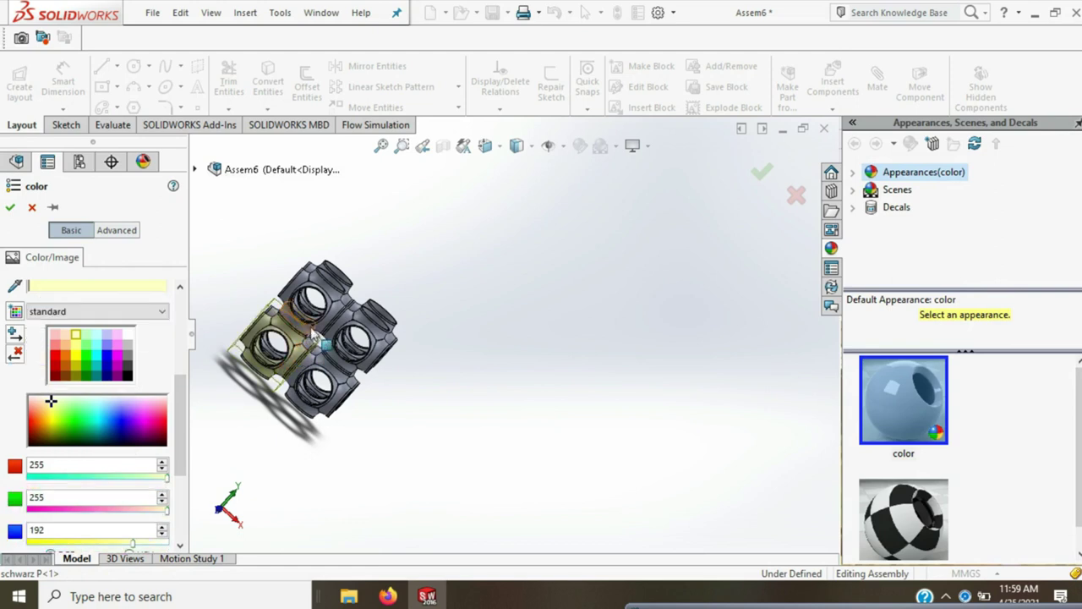
left_click(345, 396)
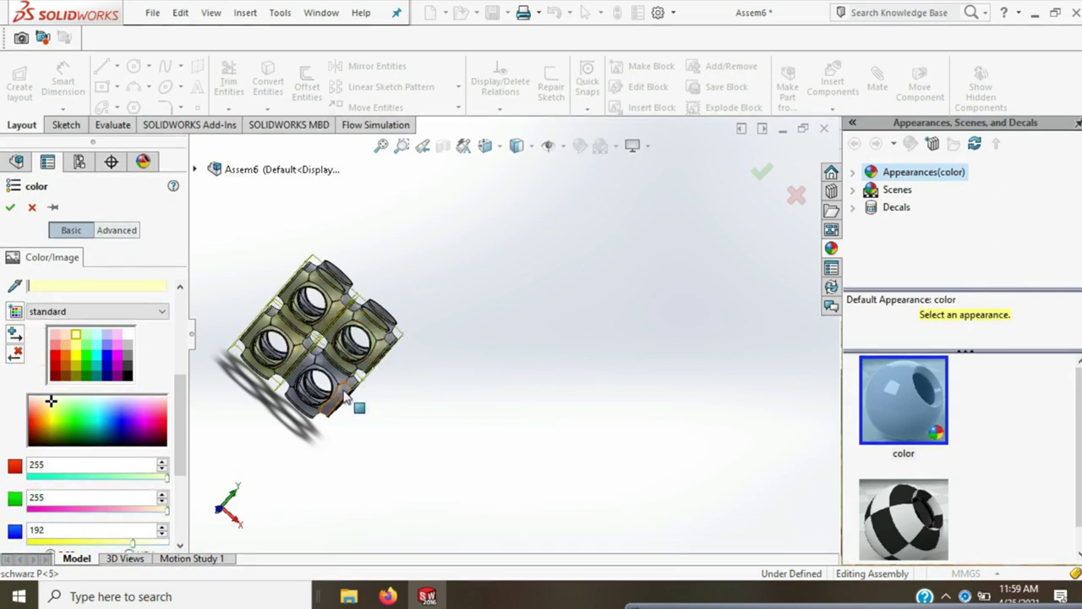
middle_click_drag(381, 379, 410, 313)
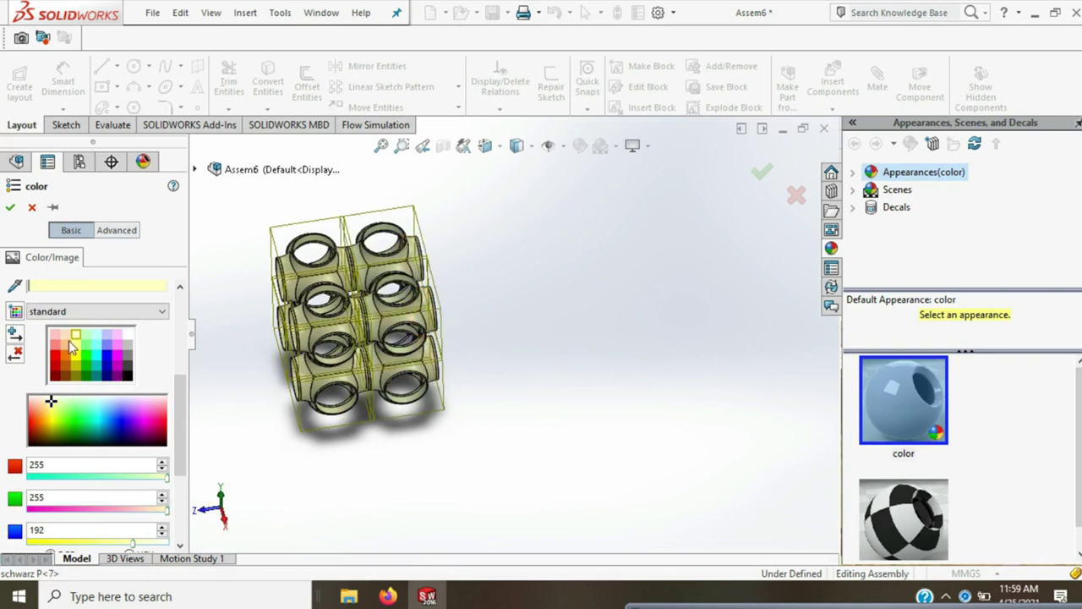
left_click(763, 172)
mouse_move(496, 334)
middle_mouse_down()
mouse_move(608, 297)
mouse_move(605, 383)
mouse_move(532, 367)
middle_mouse_up()
scroll(542, 375, "down", 2)
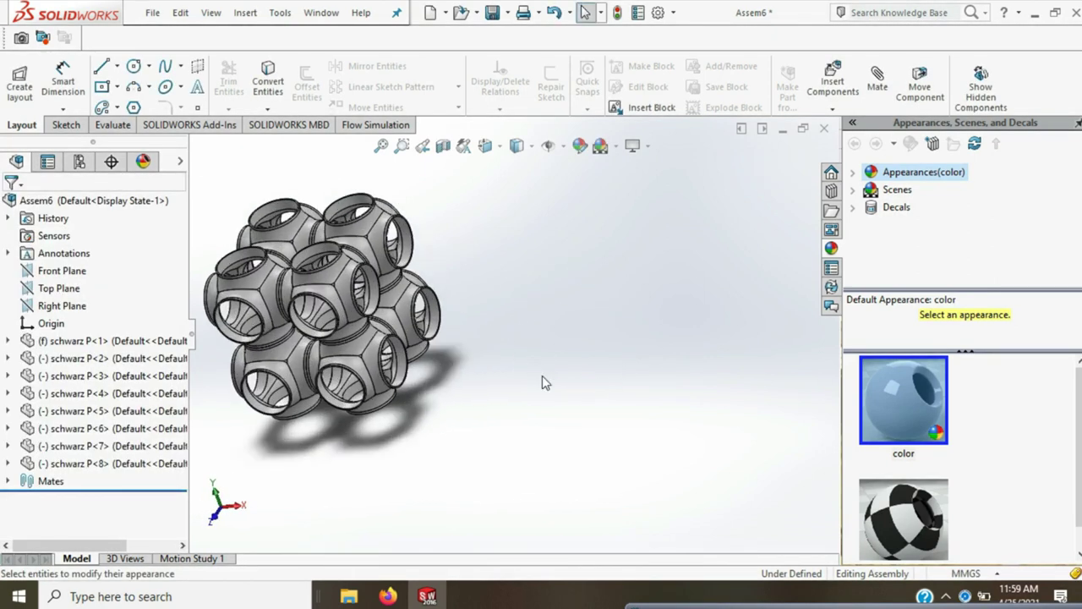
Apply the Rooftop scene backdrop to the lattice
left_click(600, 145)
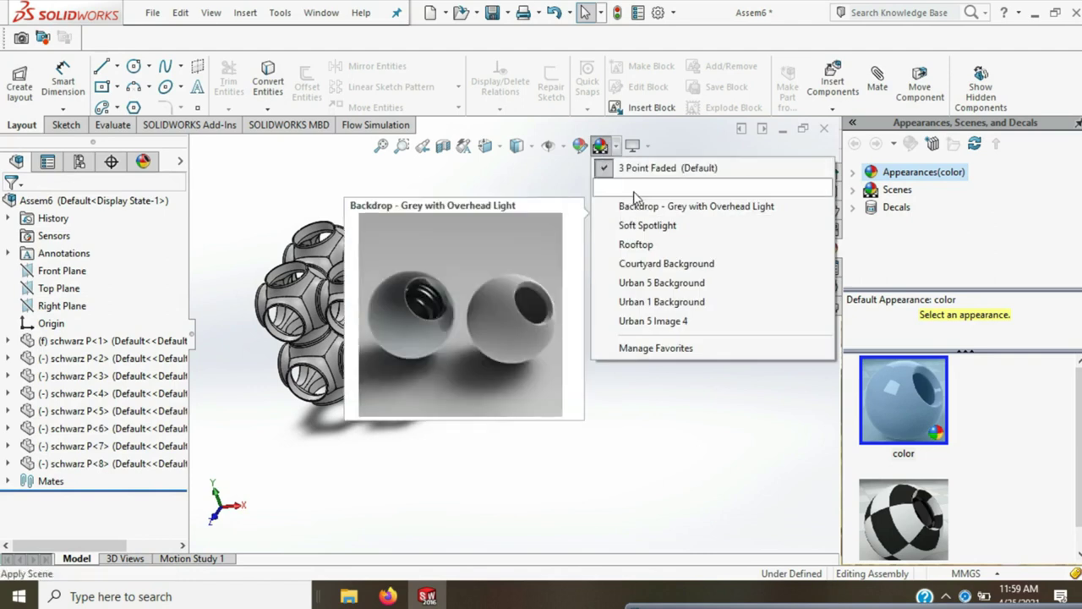
left_click(636, 243)
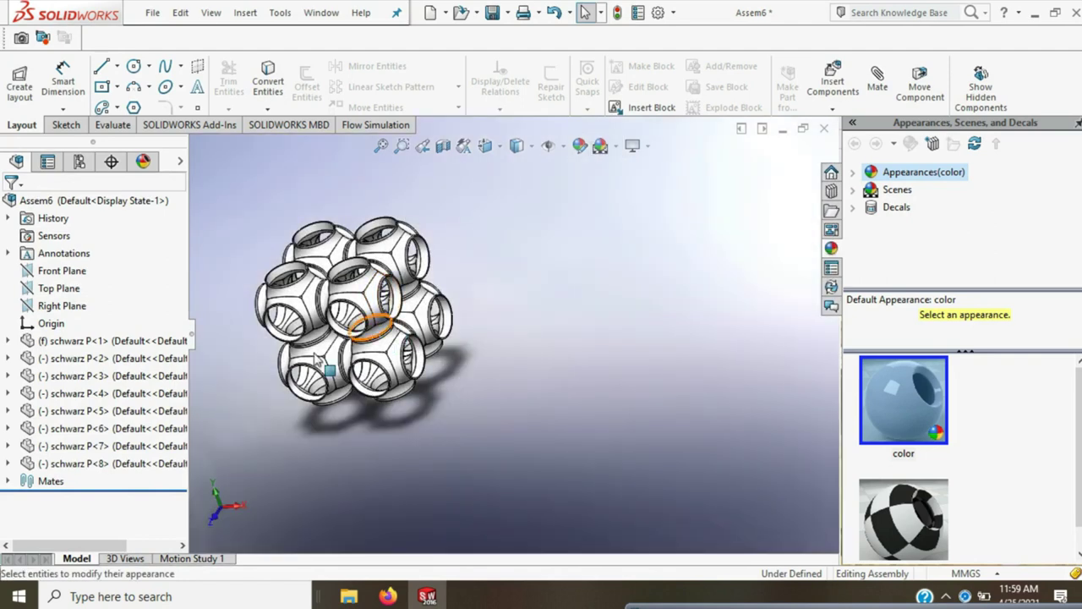
middle_click_drag(376, 339, 290, 408)
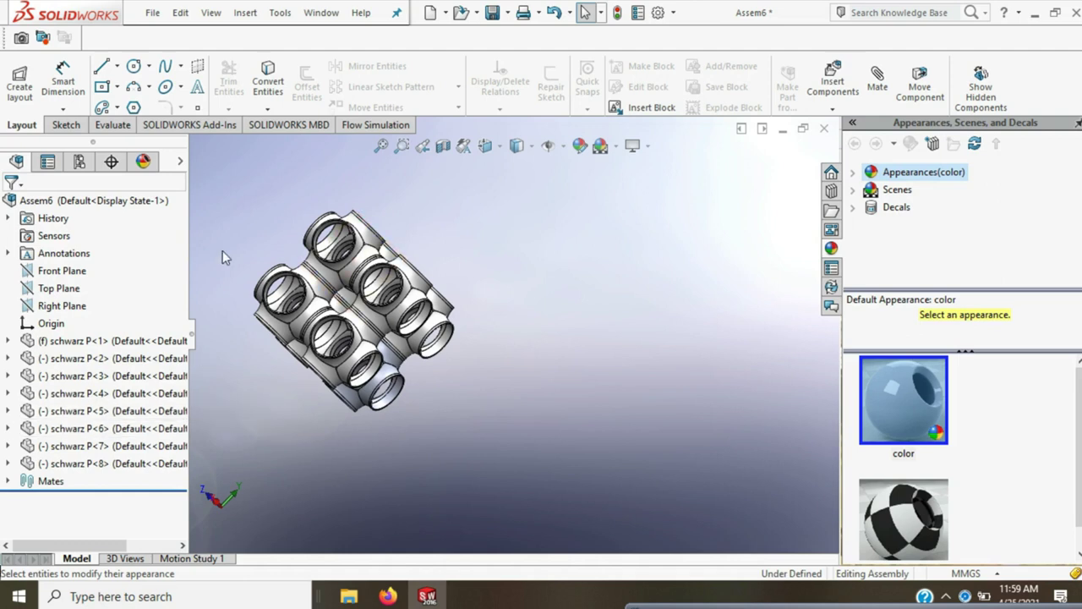
scroll(223, 250, "down", 3)
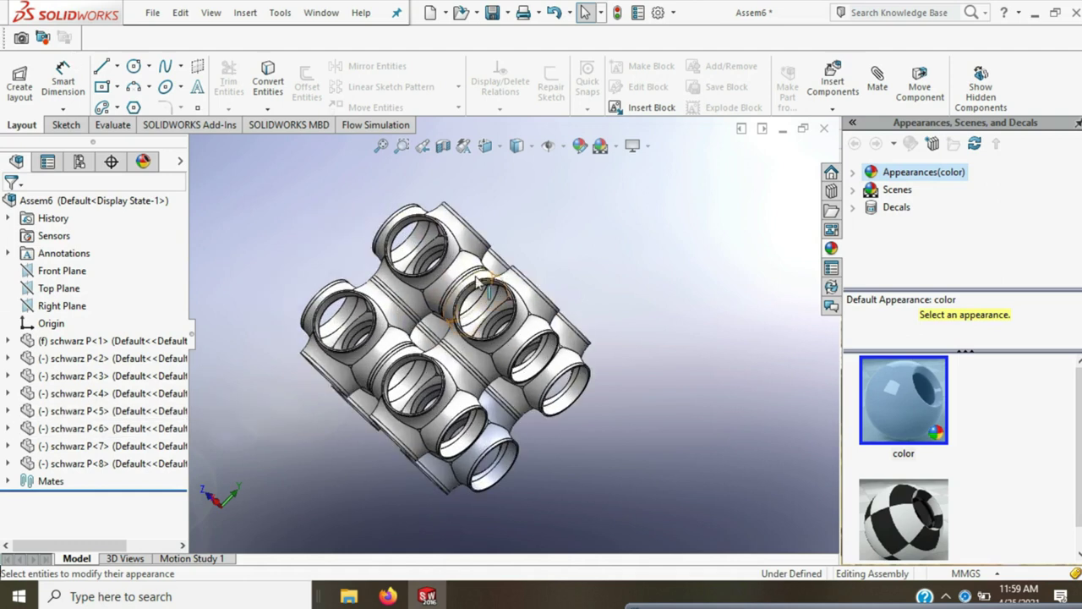
middle_click_drag(222, 250, 554, 504)
Switch the display style to Shaded without edges
left_click(516, 145)
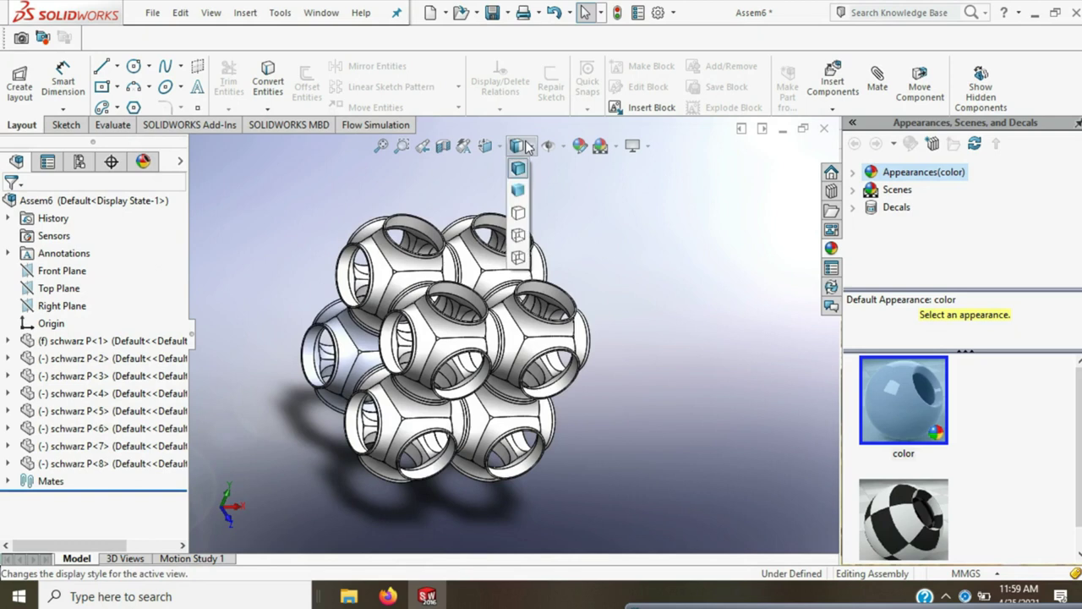
left_click(516, 190)
mouse_move(516, 191)
middle_mouse_down()
mouse_move(621, 184)
mouse_move(671, 300)
mouse_move(592, 280)
mouse_move(459, 174)
mouse_move(400, 192)
mouse_move(617, 374)
mouse_move(556, 379)
mouse_move(852, 555)
middle_mouse_up()
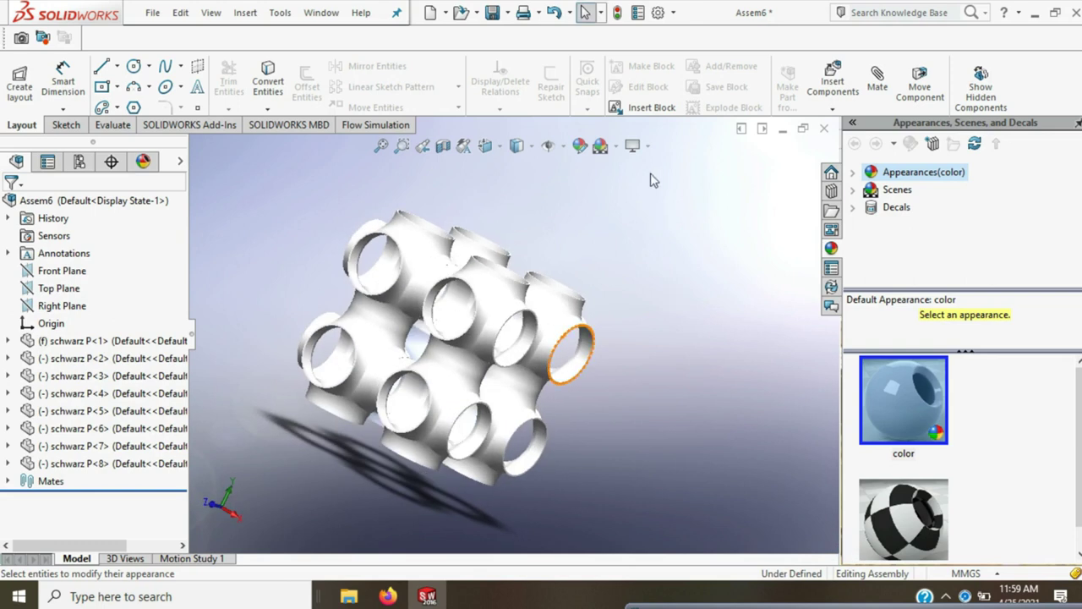